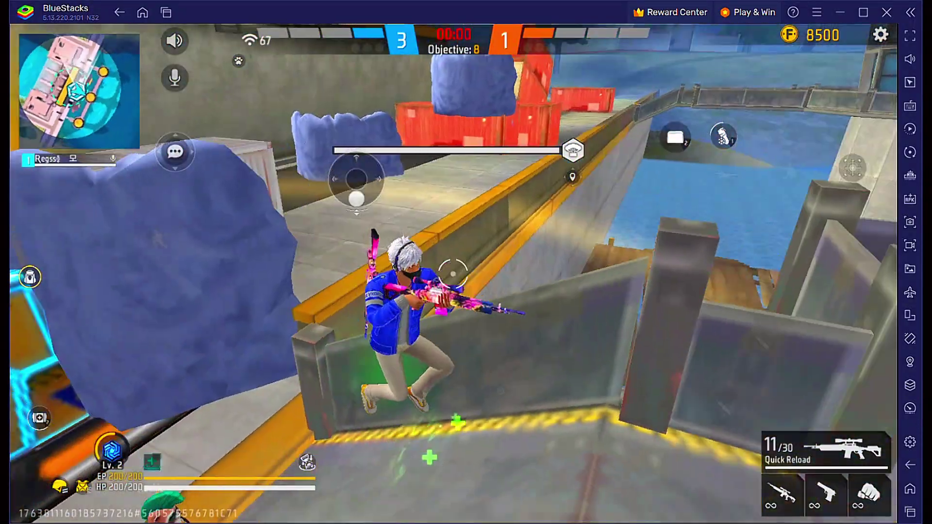
# Step: Advance on the enemy with the rifle, placing a gloo wall and grabbing the M1887-X shotgun
pyautogui.press('w')
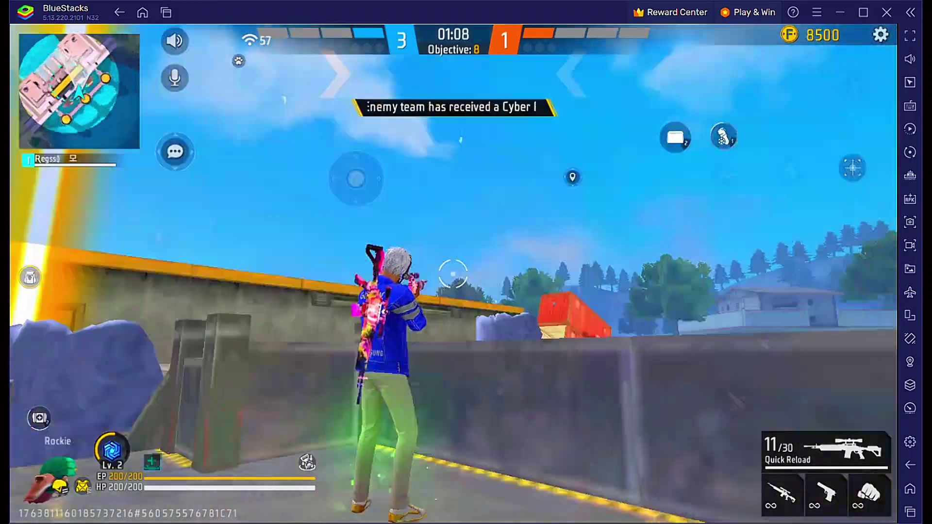
pyautogui.click(453, 275)
pyautogui.press('a')
pyautogui.press('q')
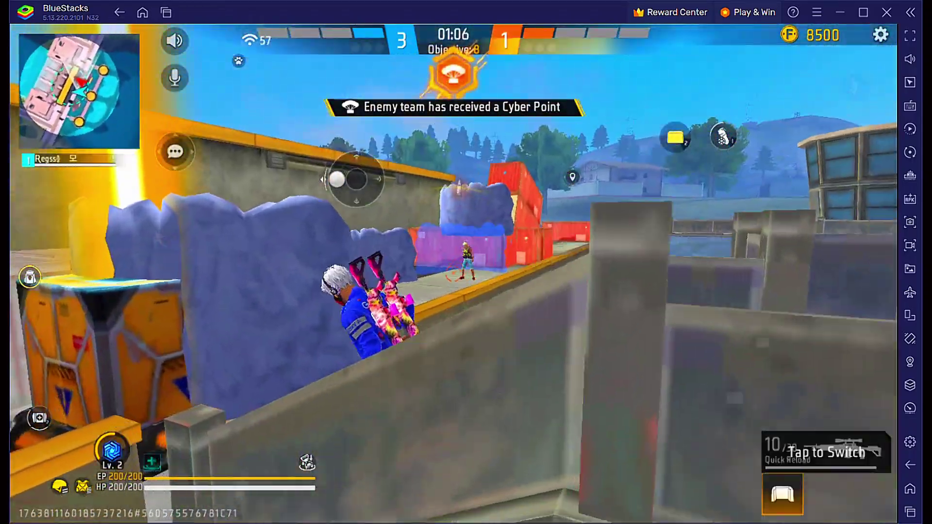
pyautogui.click(453, 275)
pyautogui.press('space')
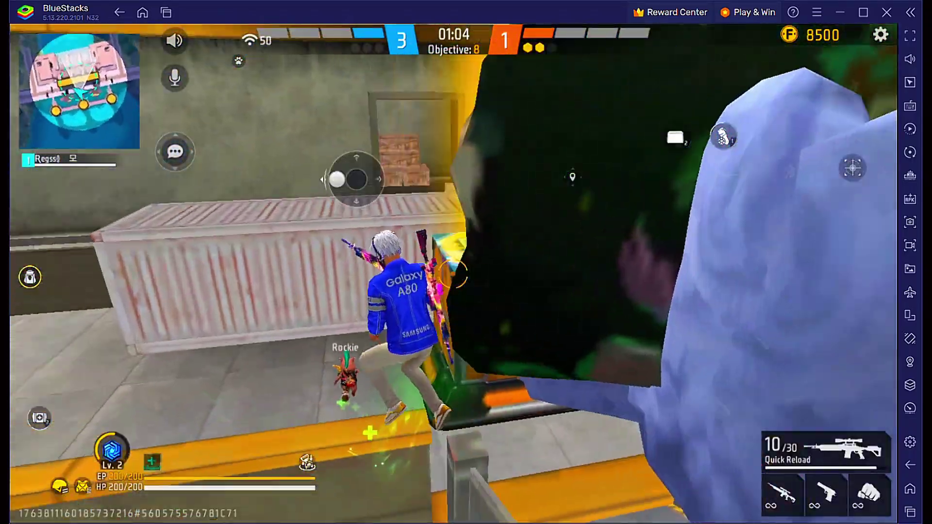
pyautogui.press('w')
pyautogui.click(453, 274)
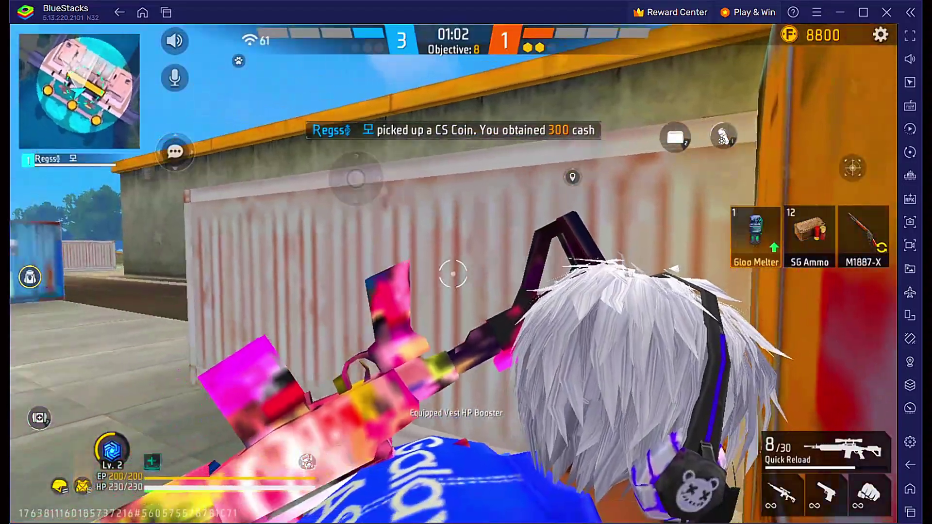
pyautogui.press('f')
# Step: Run past the container and ice wall, deploying gloo walls and swapping between rifle, shotgun and fists
pyautogui.press('w')
pyautogui.press('3')
pyautogui.press('space')
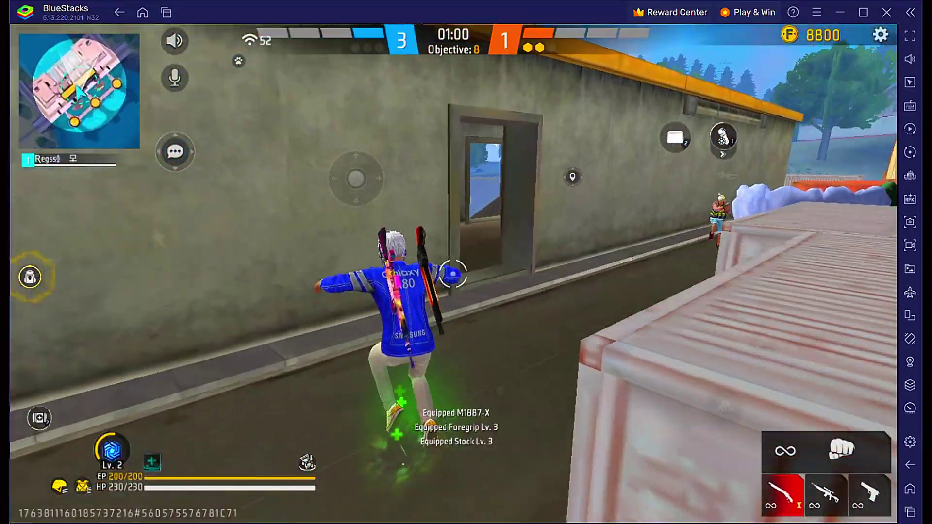
pyautogui.press('q')
pyautogui.click(453, 275)
pyautogui.click(453, 274)
pyautogui.press('w')
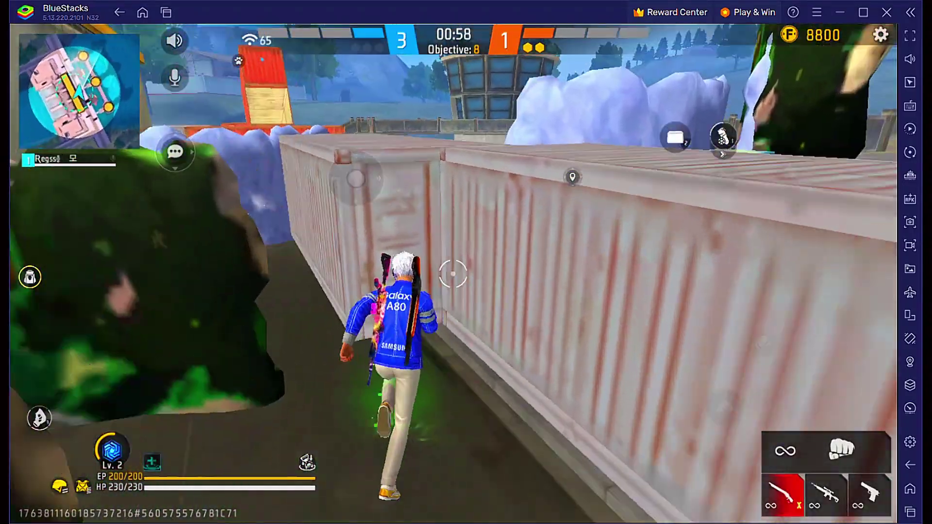
pyautogui.press('w')
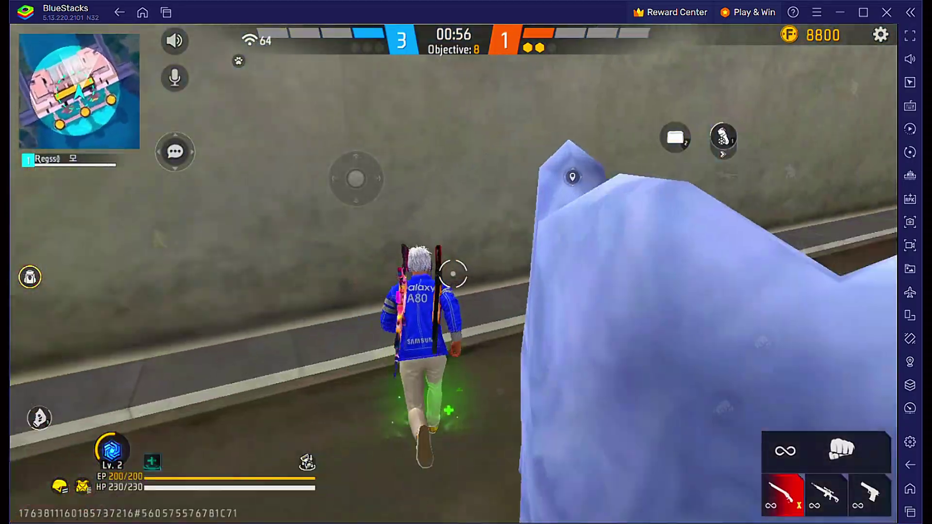
pyautogui.press('w')
pyautogui.press('2')
pyautogui.press('s')
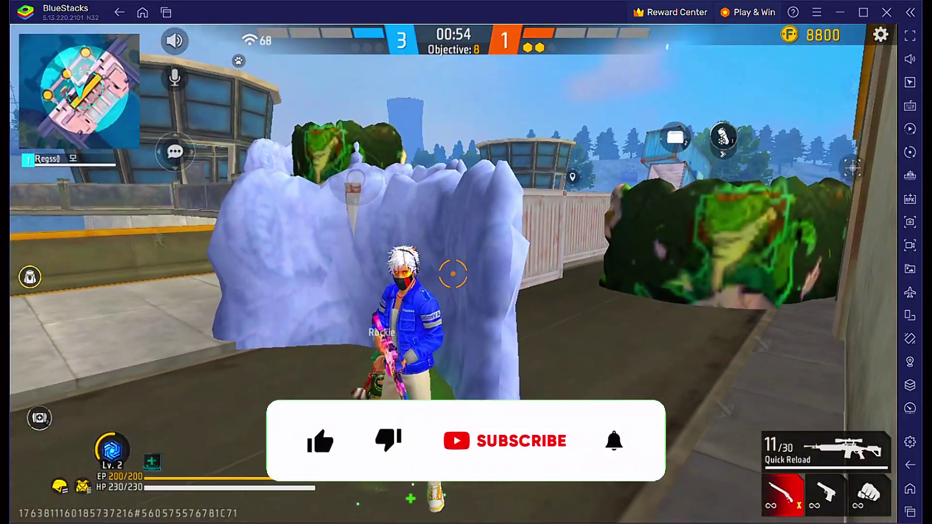
pyautogui.press('w')
pyautogui.press('1')
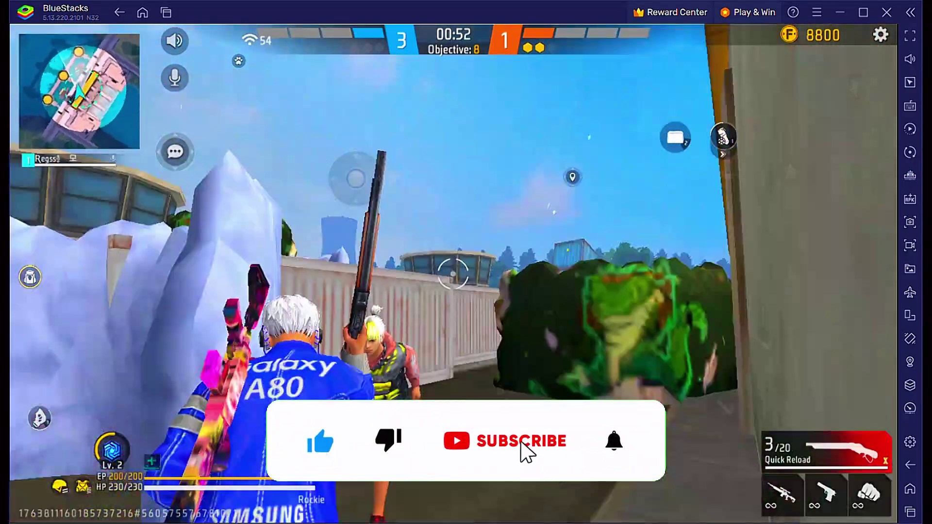
pyautogui.press('a')
pyautogui.press('3')
pyautogui.press('w')
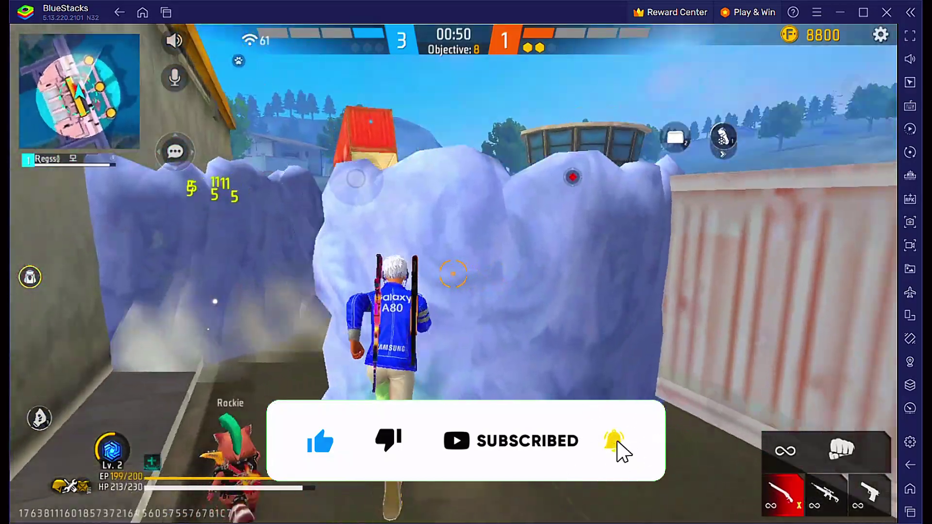
pyautogui.press('2')
pyautogui.press('s')
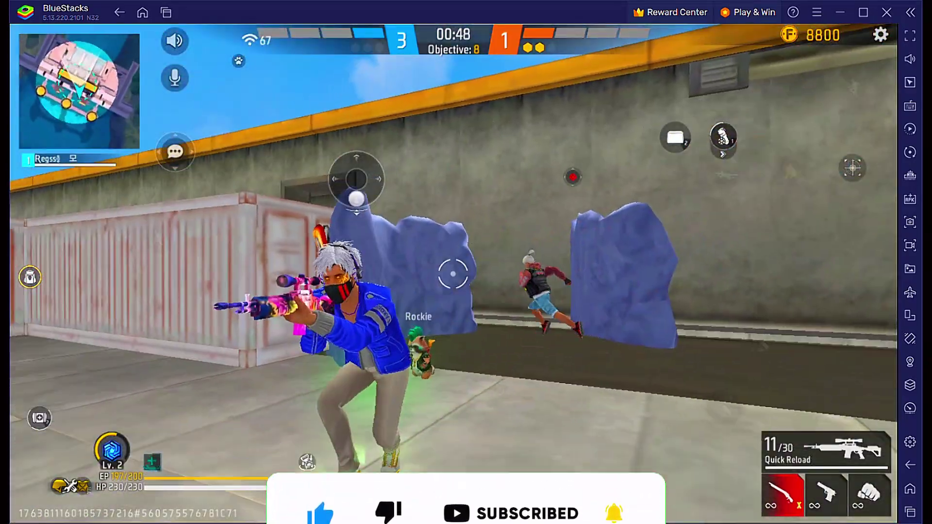
pyautogui.press('a')
# Step: Shoot the enemy, jump the ice walls and finish the round with the pistol for VICTORY
pyautogui.click(453, 275)
pyautogui.press('g')
pyautogui.click(453, 275)
pyautogui.press('2')
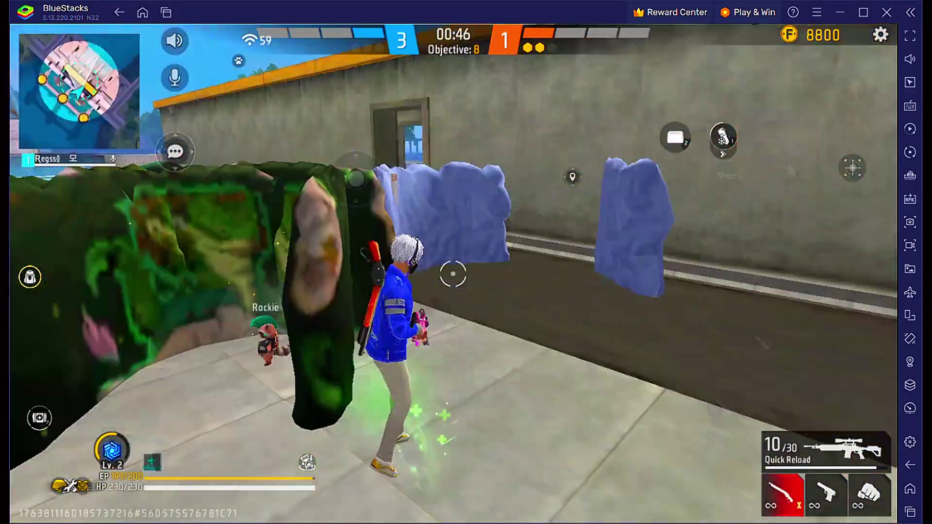
pyautogui.press('w')
pyautogui.press('3')
pyautogui.press('space')
pyautogui.press('2')
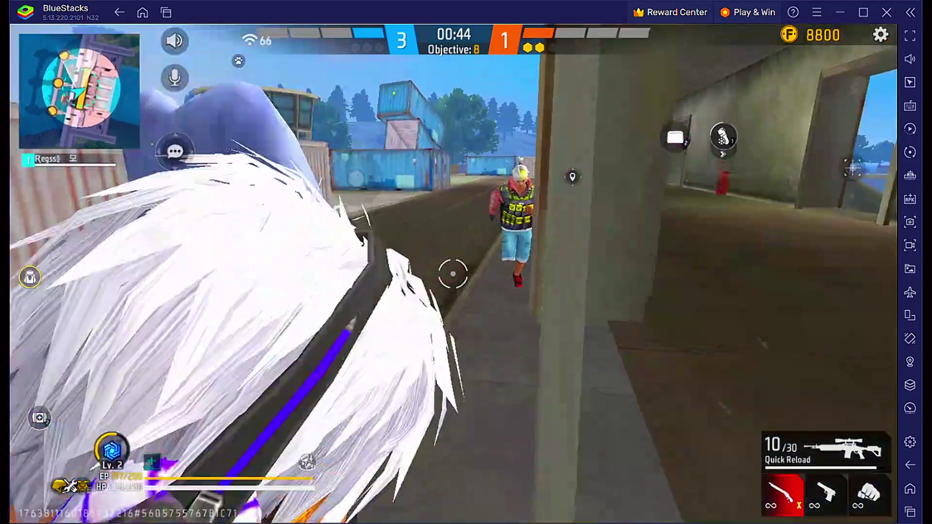
pyautogui.press('a')
pyautogui.press('s')
pyautogui.press('3')
pyautogui.press('w')
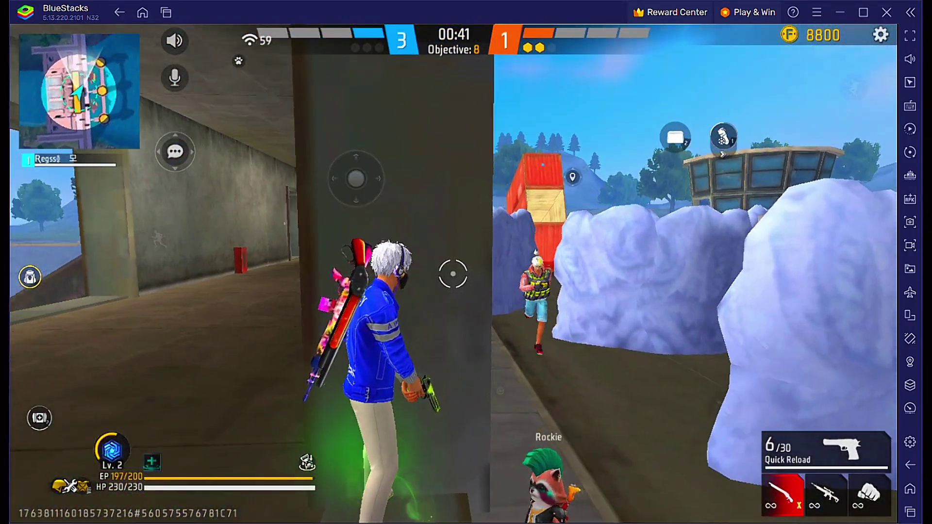
pyautogui.press('d')
pyautogui.click(453, 274)
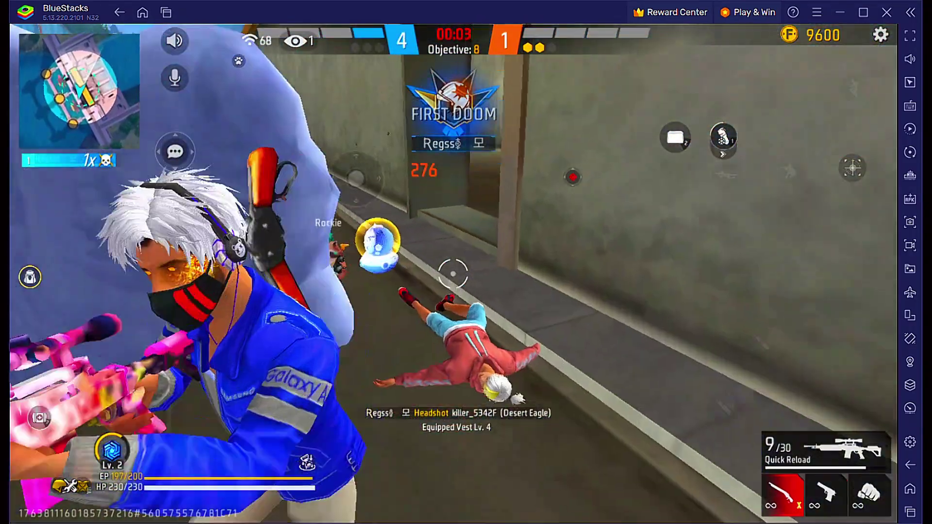
pyautogui.press('w')
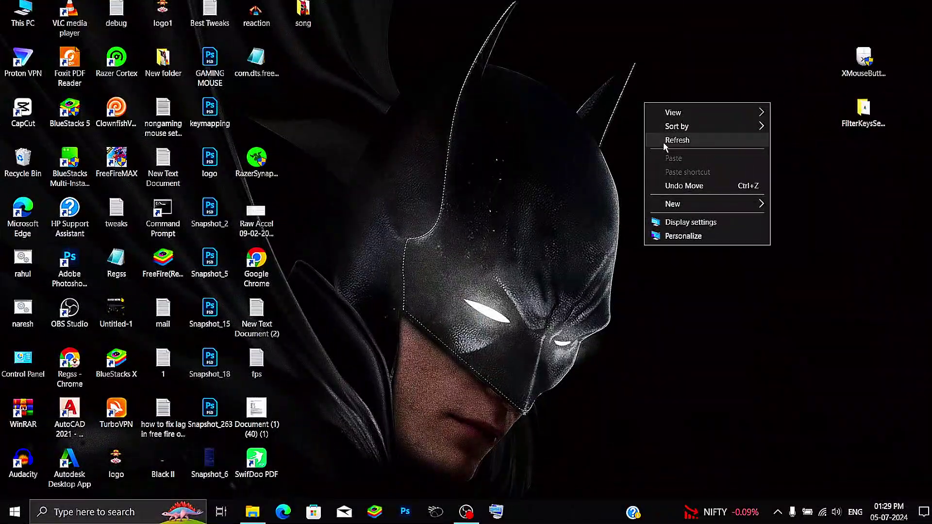
# Step: Search 'mouse' and open Mouse Properties through Mouse settings' additional mouse options
pyautogui.click(663, 141)
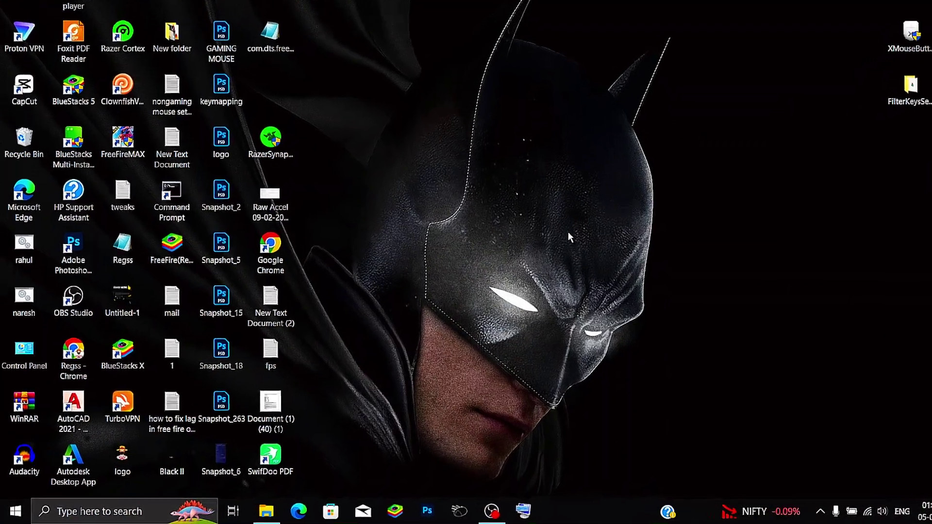
pyautogui.click(114, 511)
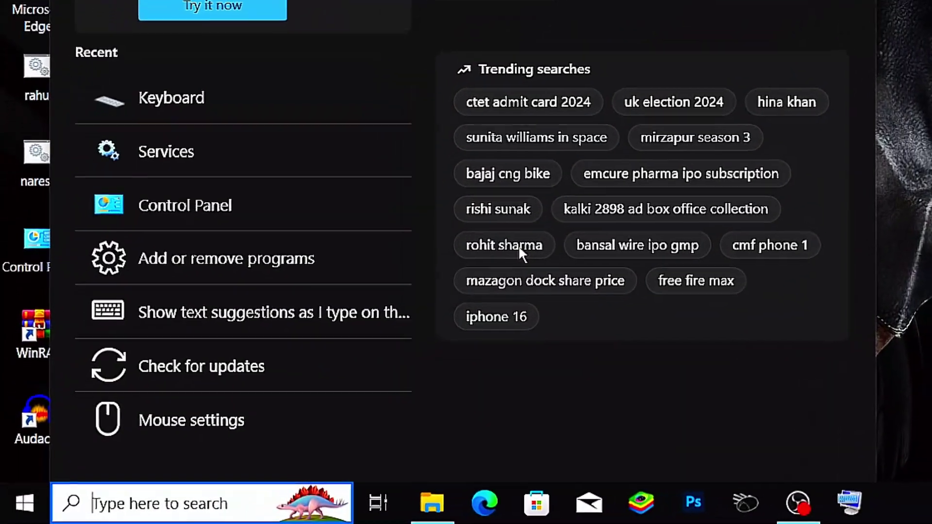
pyautogui.write('mouse')
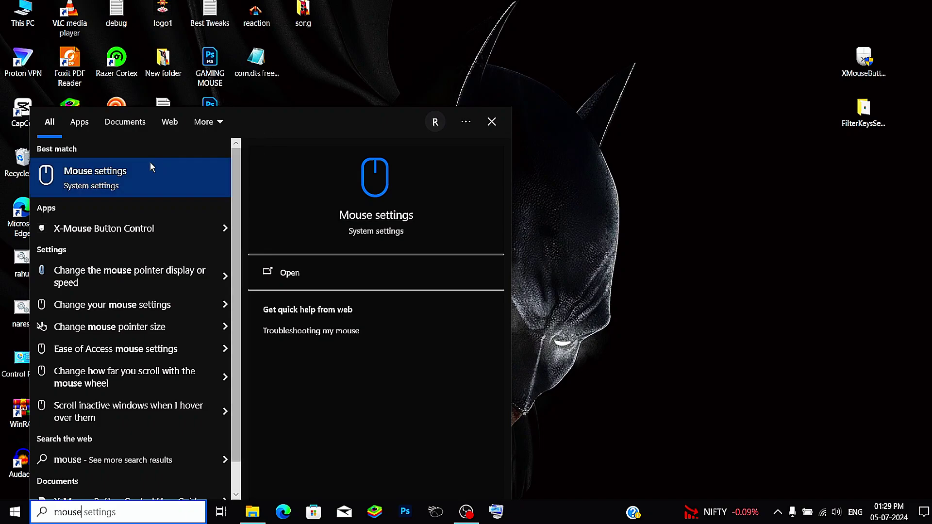
pyautogui.click(135, 165)
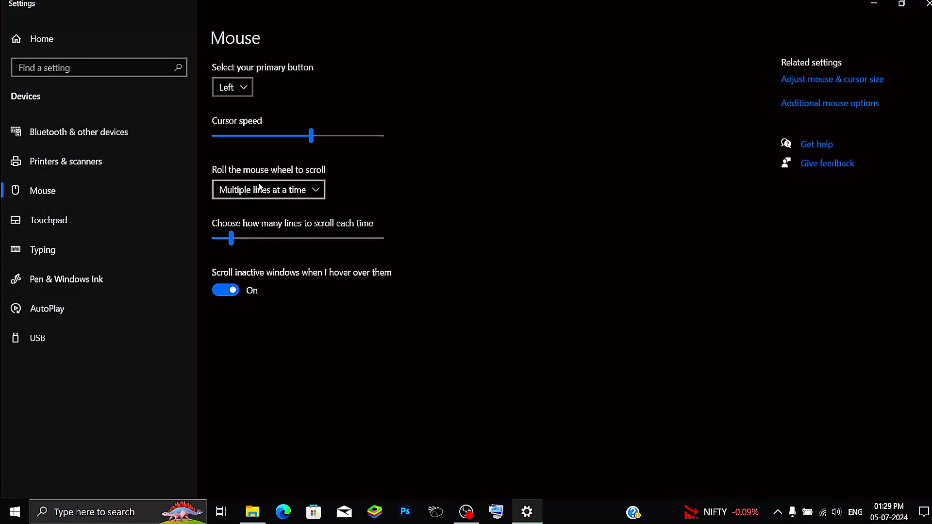
pyautogui.click(809, 104)
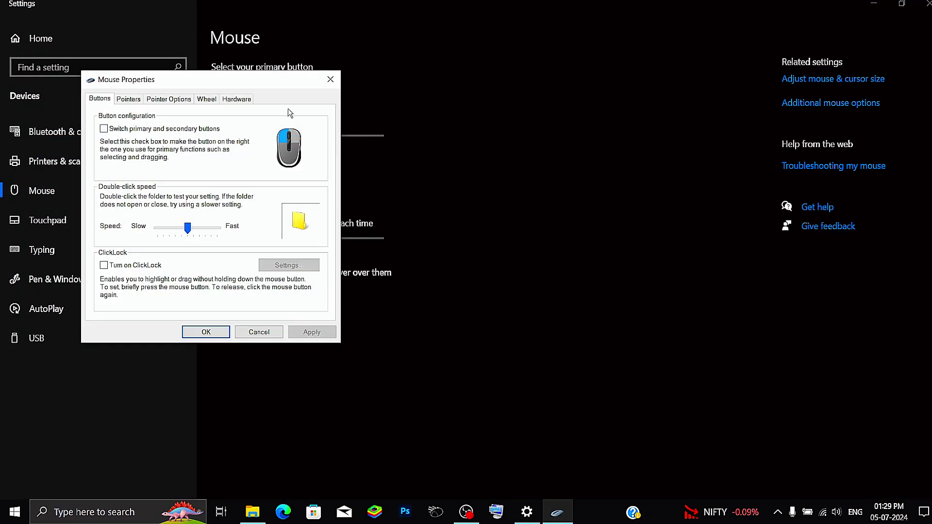
pyautogui.click(874, 4)
# Step: Set the double-click speed about two-thirds toward Fast, then show the Pointers page
pyautogui.moveTo(258, 85); pyautogui.dragTo(544, 83)
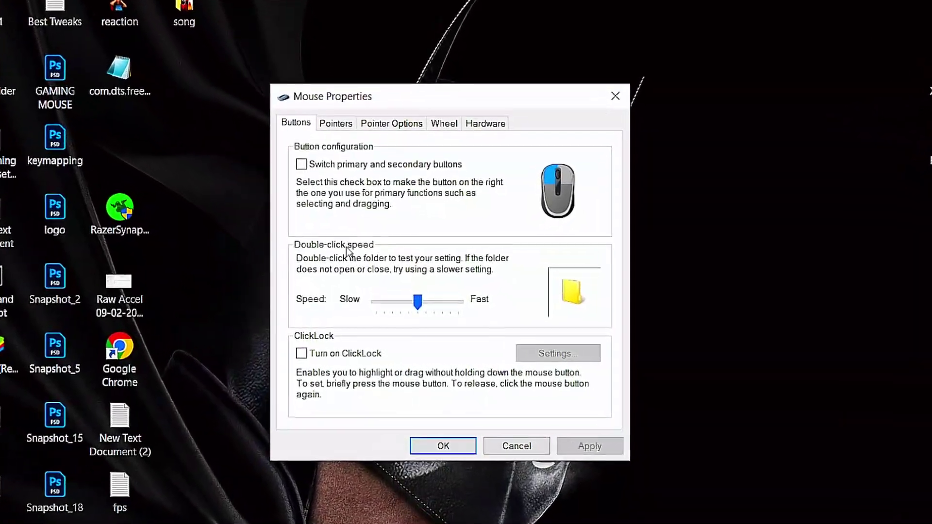
pyautogui.moveTo(415, 305); pyautogui.dragTo(363, 299)
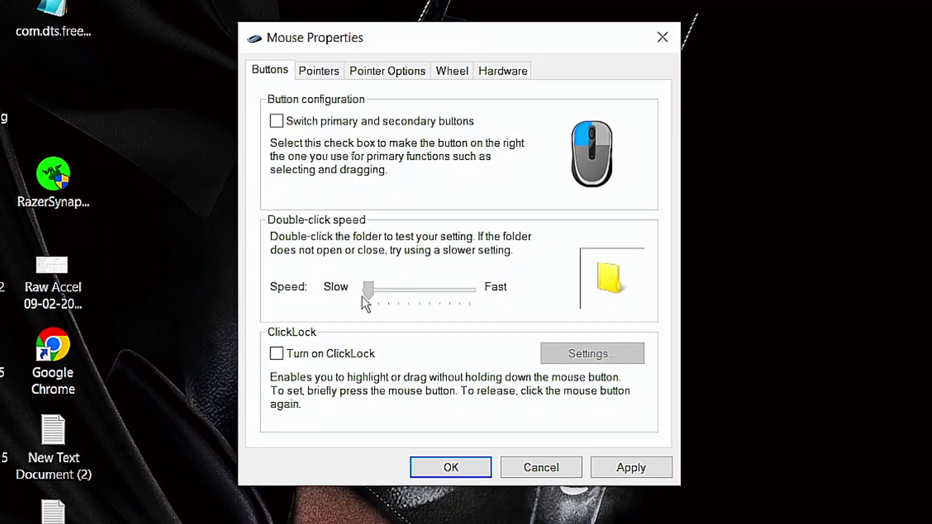
pyautogui.moveTo(469, 296); pyautogui.dragTo(441, 298)
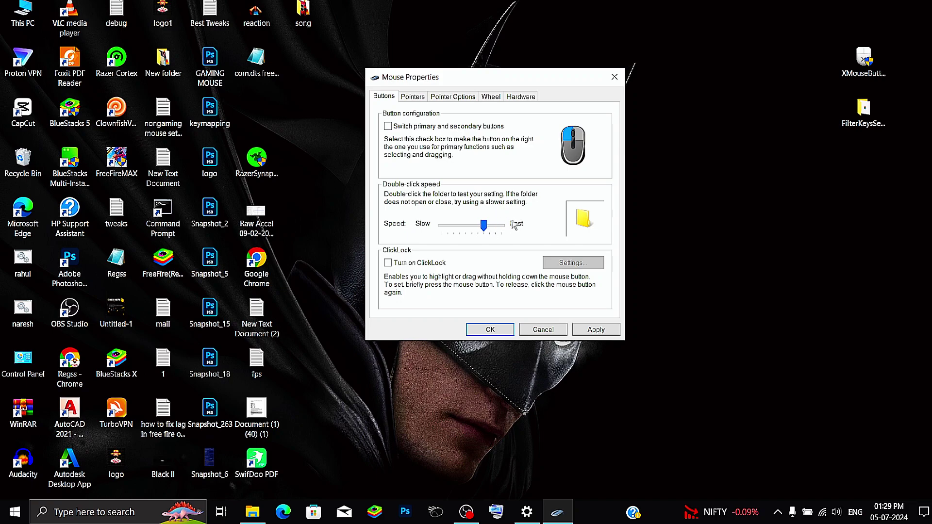
pyautogui.click(421, 99)
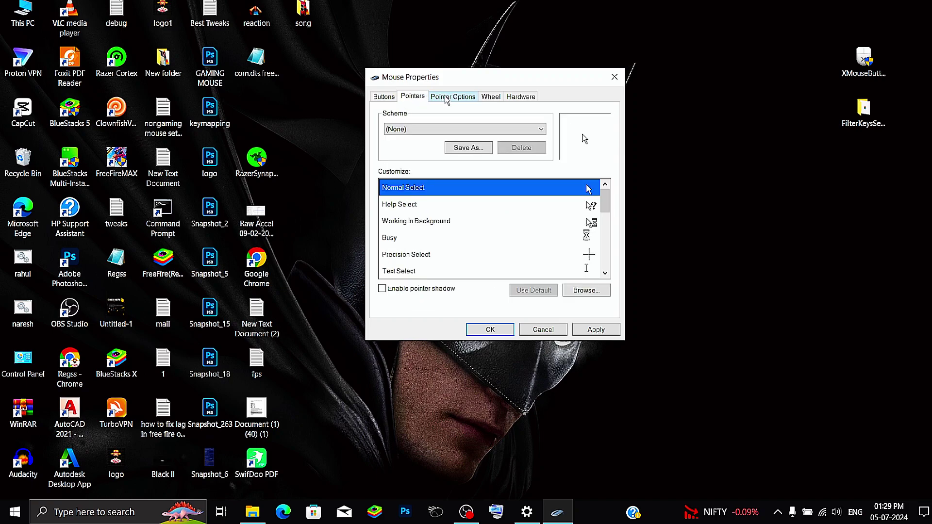
# Step: Put pointer speed one notch above the middle, uncheck Enhance pointer precision, and apply
pyautogui.click(447, 97)
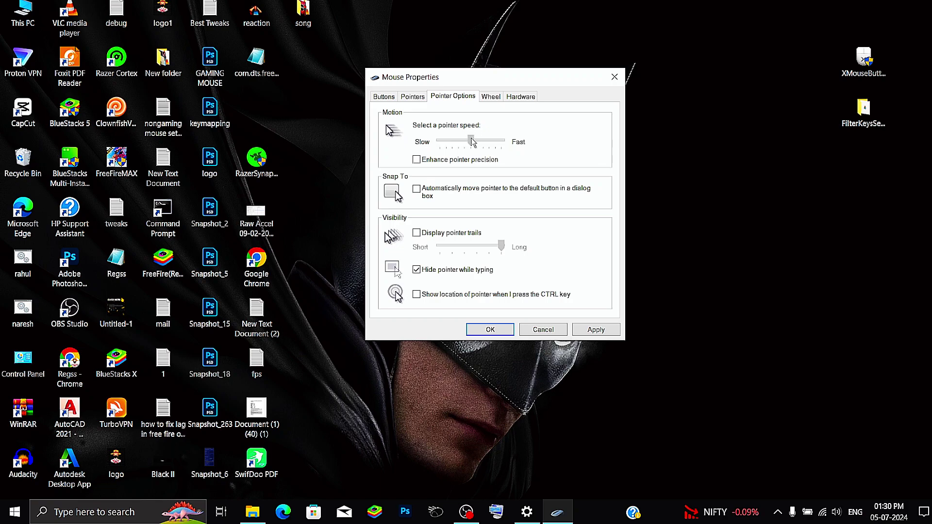
pyautogui.moveTo(473, 141); pyautogui.dragTo(439, 146)
pyautogui.press('Right')
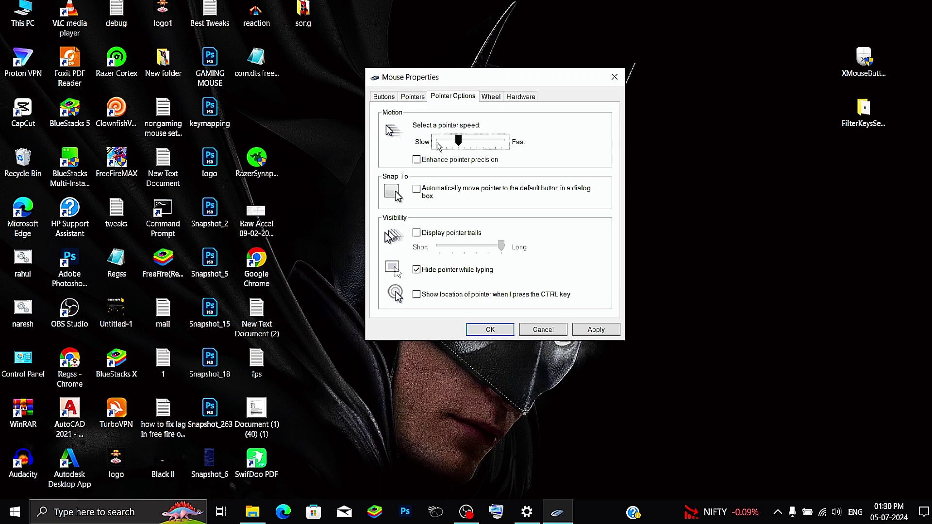
pyautogui.click(418, 162)
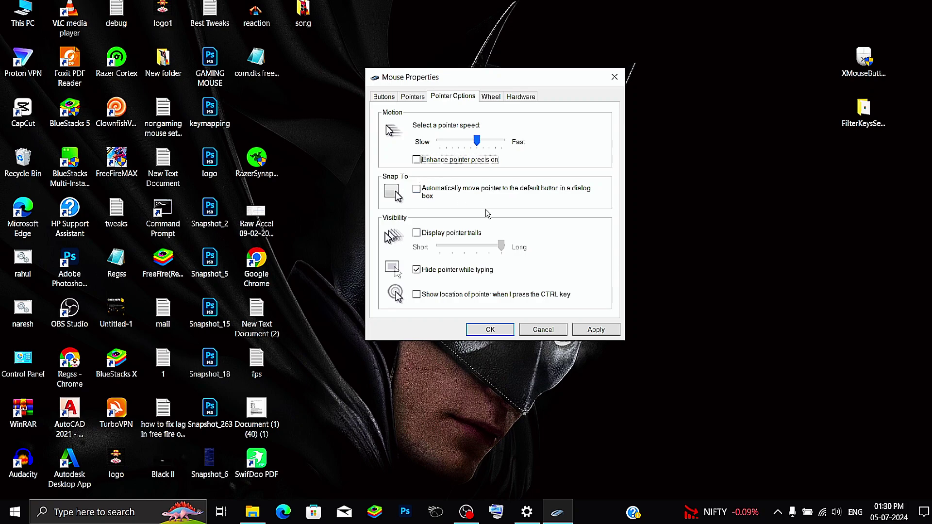
pyautogui.click(587, 332)
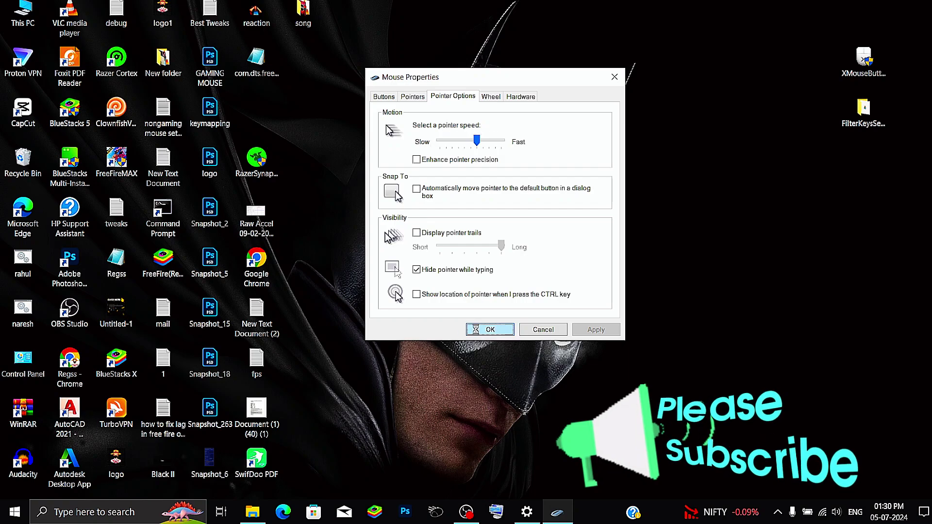
# Step: Open Control Panel's Set up Mouse Keys page via the Ease of Access Center
pyautogui.click(98, 521)
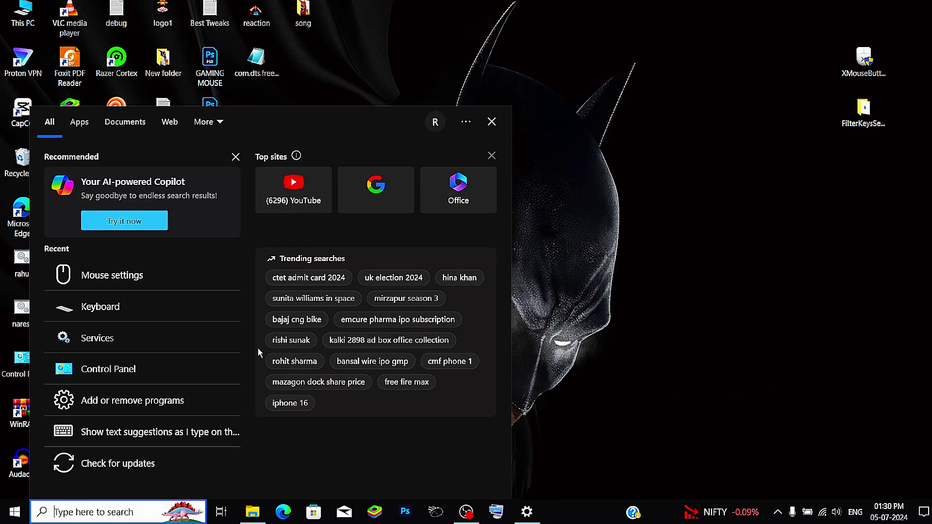
pyautogui.write('con')
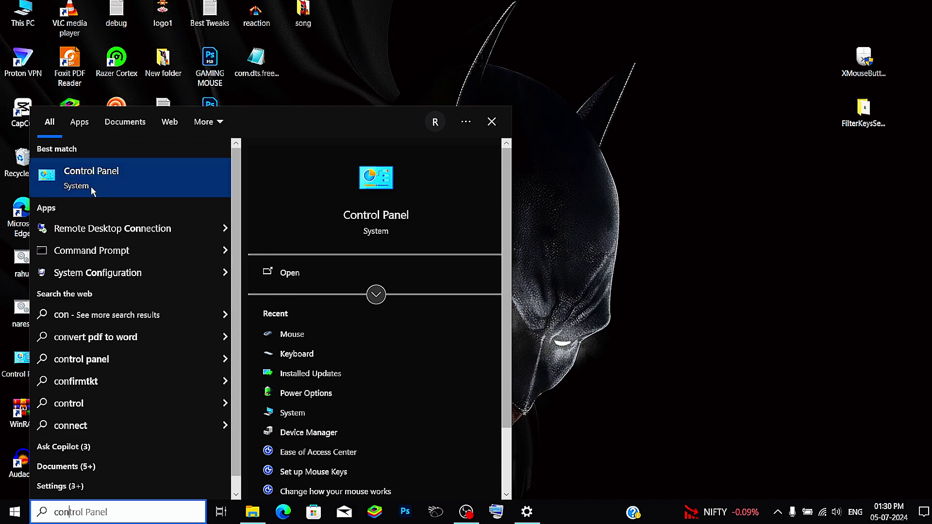
pyautogui.click(113, 178)
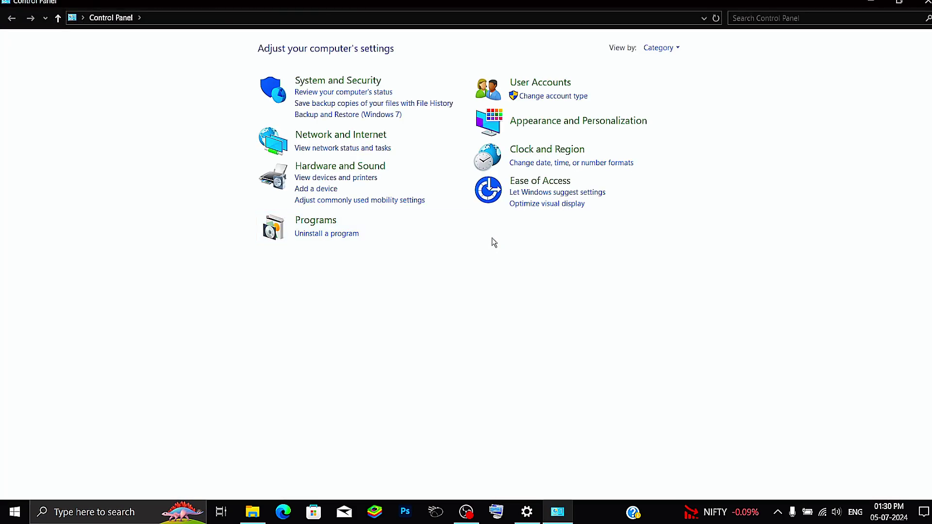
pyautogui.click(552, 186)
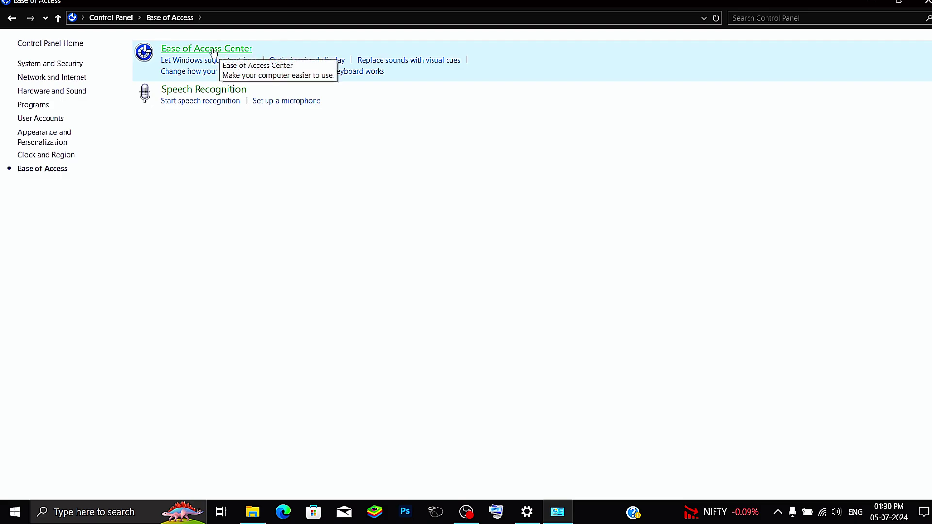
pyautogui.click(214, 51)
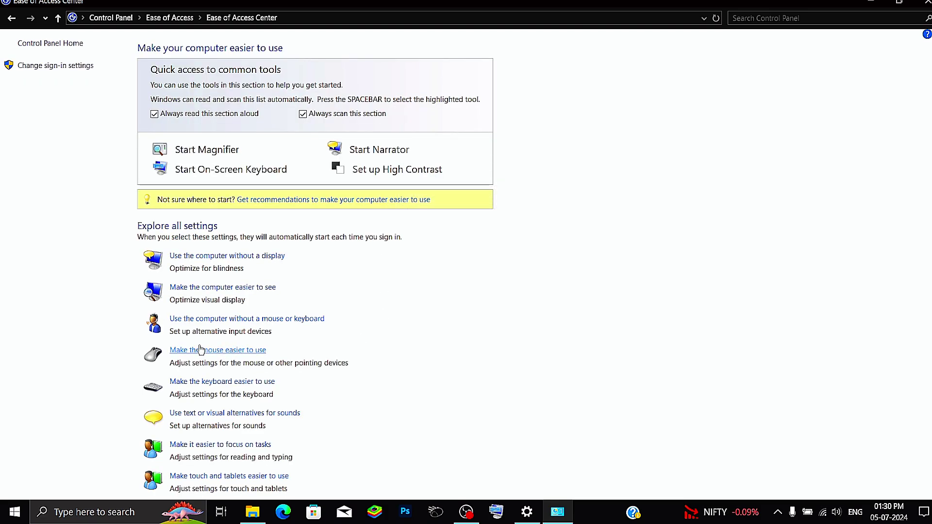
pyautogui.click(230, 352)
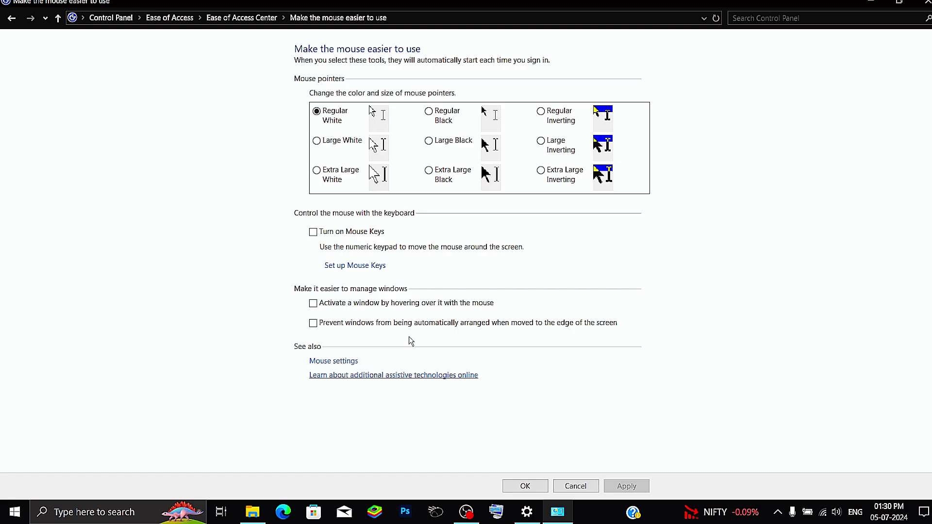
pyautogui.click(360, 266)
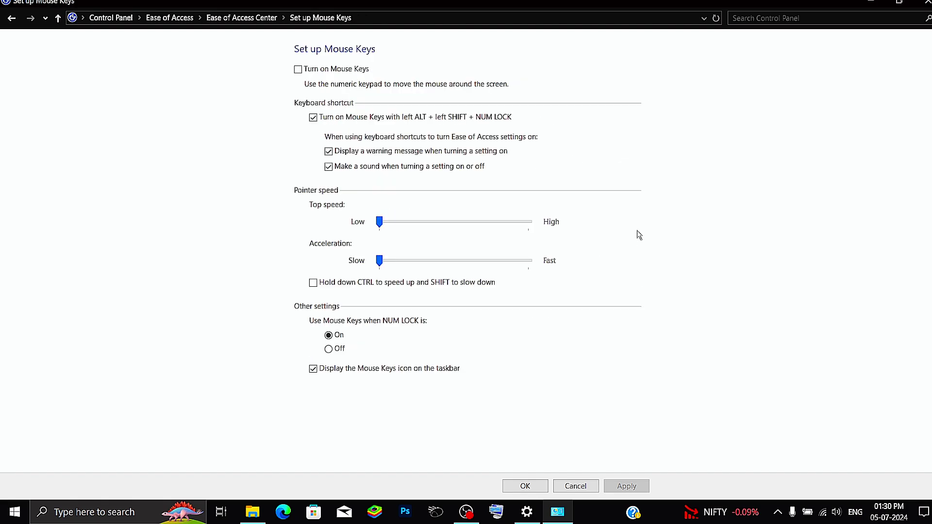
# Step: Leave Mouse Keys top speed at Low and acceleration at Slow
pyautogui.click(380, 222)
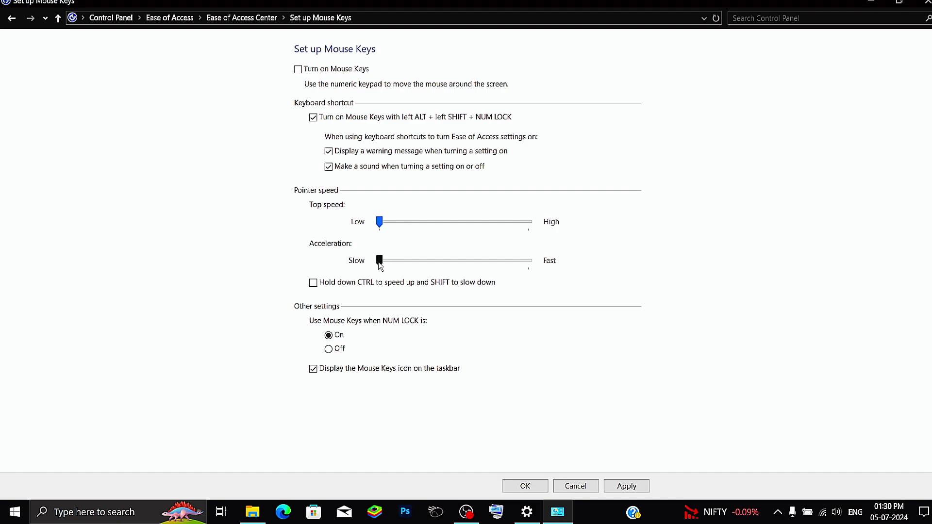
pyautogui.click(384, 223)
pyautogui.click(398, 221)
# Step: Close the Mouse Keys window and launch Razer Synapse from the system tray
pyautogui.click(925, 3)
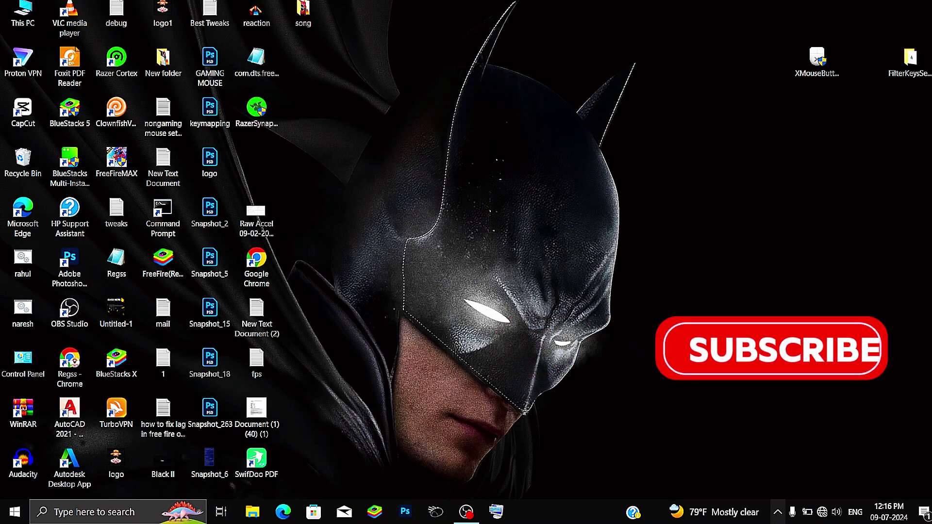
pyautogui.click(777, 512)
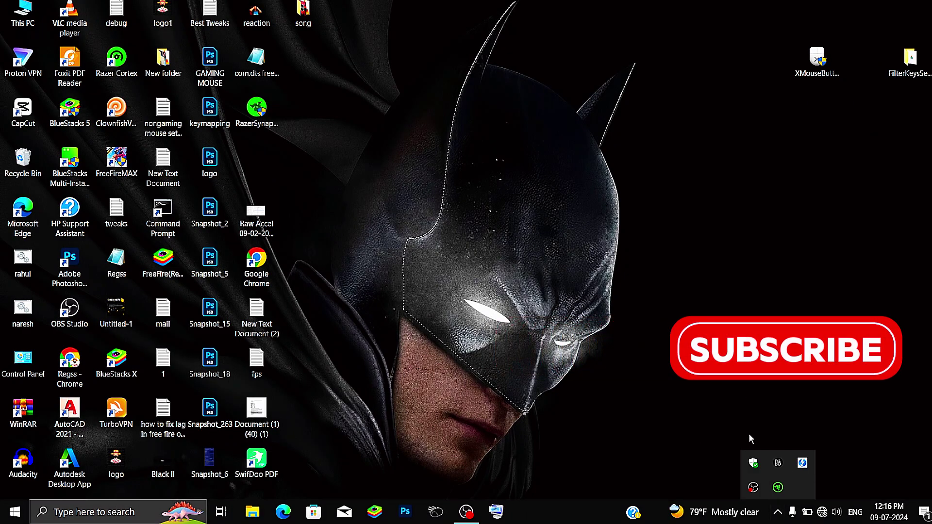
pyautogui.rightClick(778, 488)
pyautogui.click(813, 402)
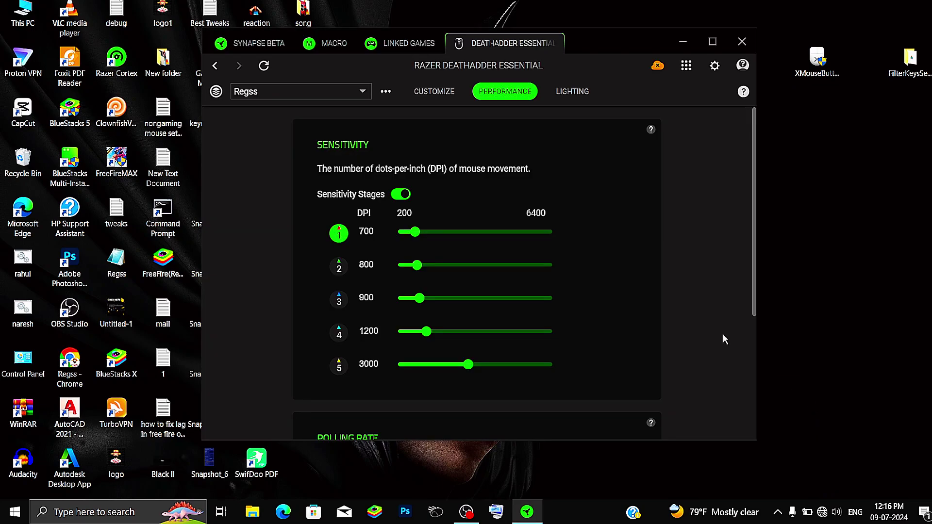
# Step: Make DPI stage 1 (700) the active sensitivity and check polling is 1000 Hz
pyautogui.click(441, 82)
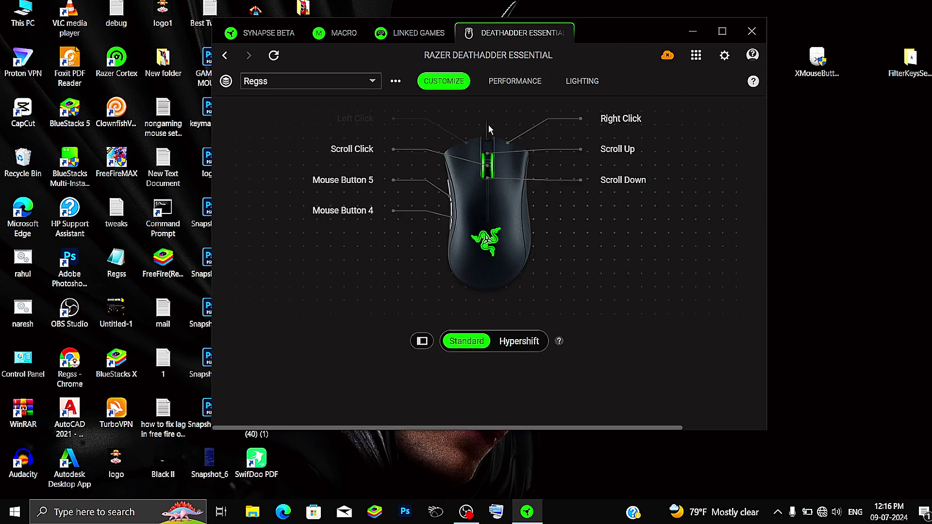
pyautogui.click(514, 81)
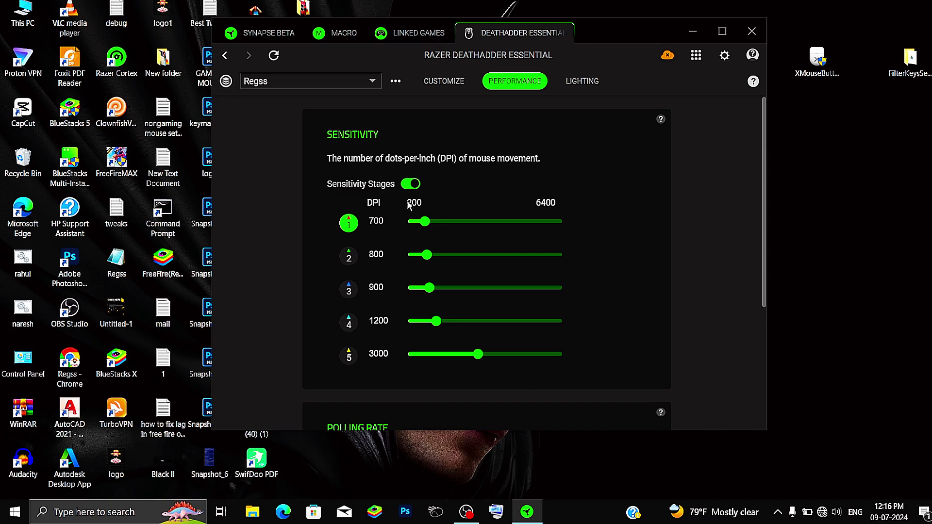
pyautogui.moveTo(370, 226)
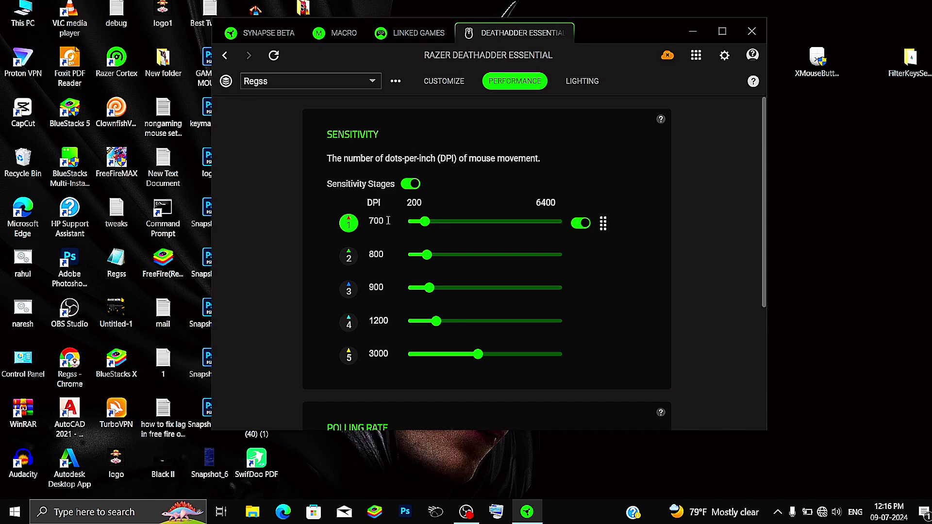
pyautogui.click(349, 322)
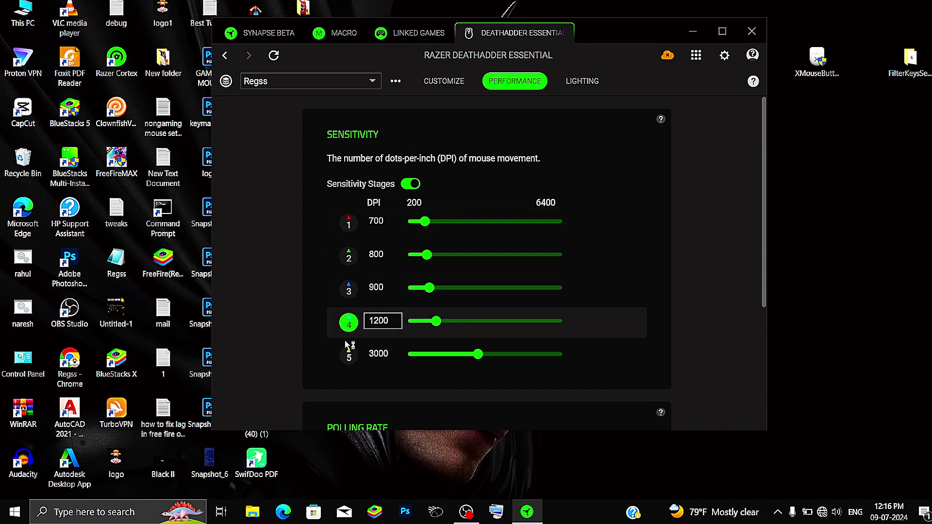
pyautogui.click(349, 257)
pyautogui.click(349, 290)
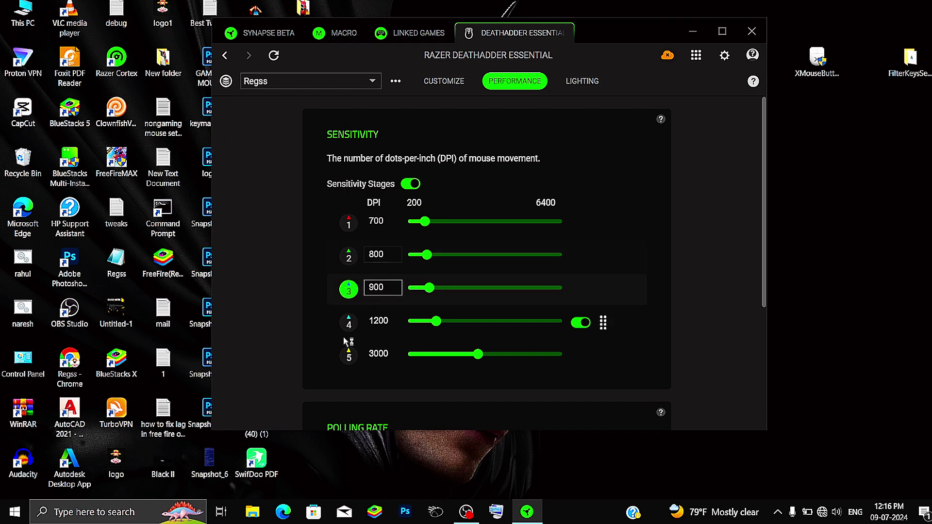
pyautogui.click(349, 322)
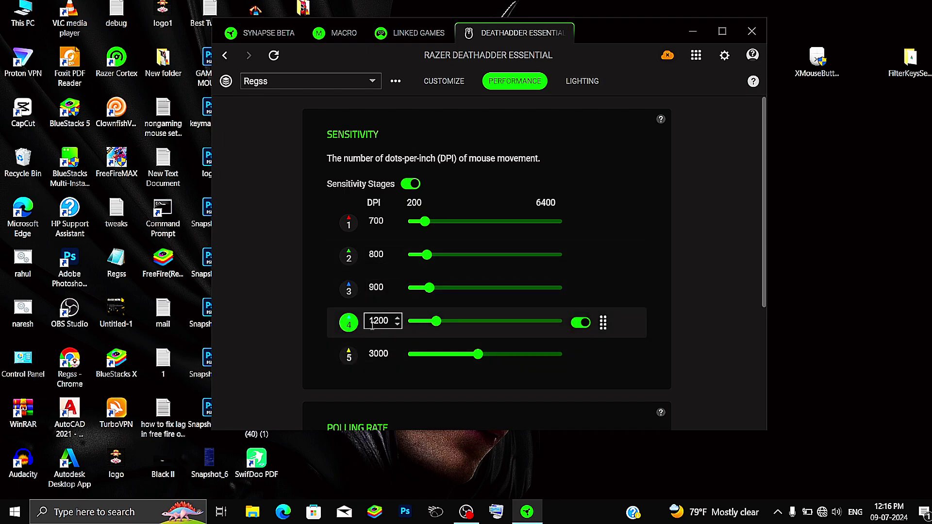
pyautogui.click(348, 223)
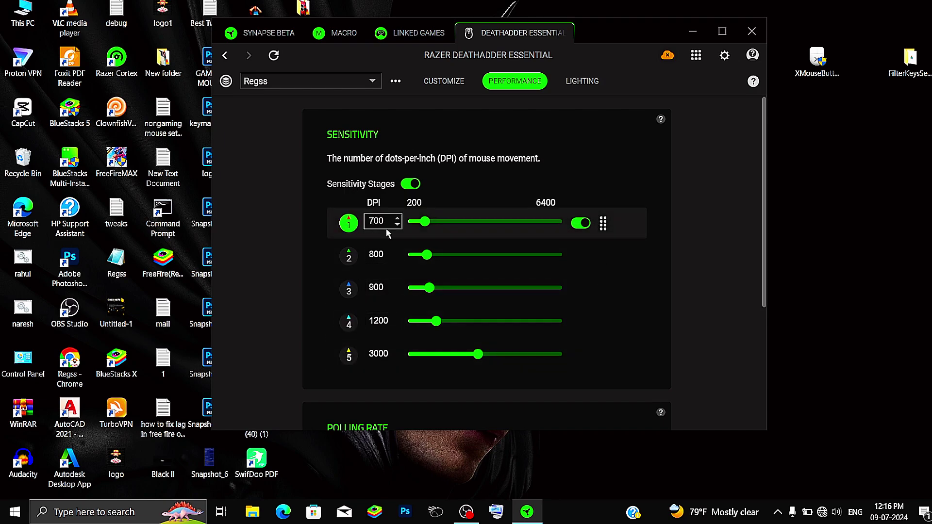
pyautogui.click(354, 324)
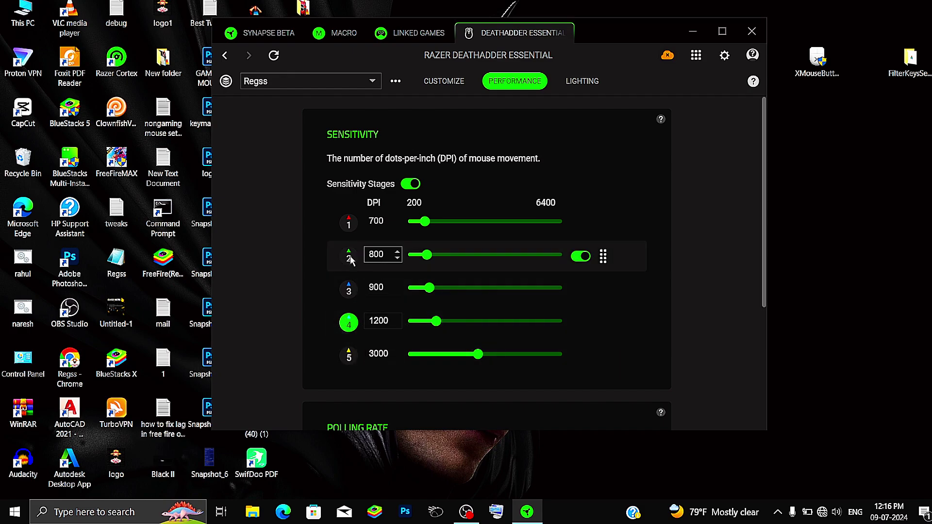
pyautogui.click(350, 219)
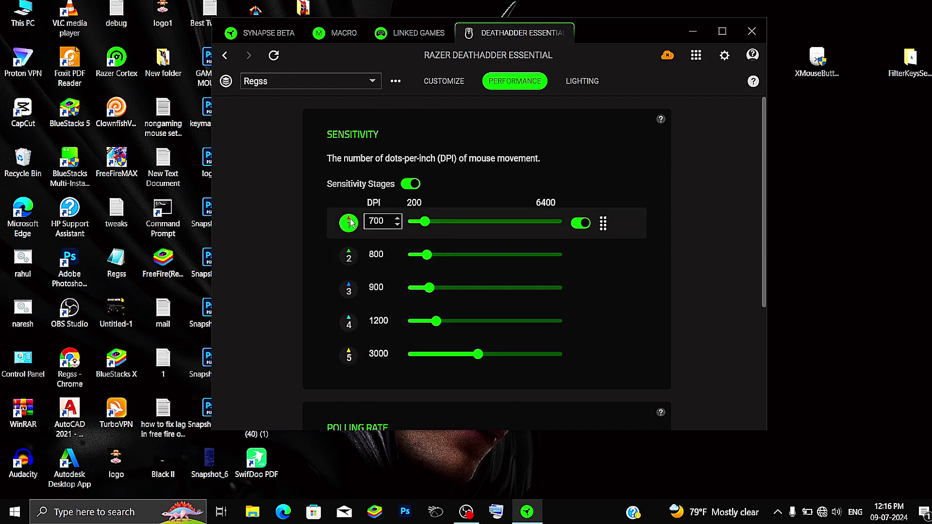
pyautogui.scroll(-3, 496, 300)
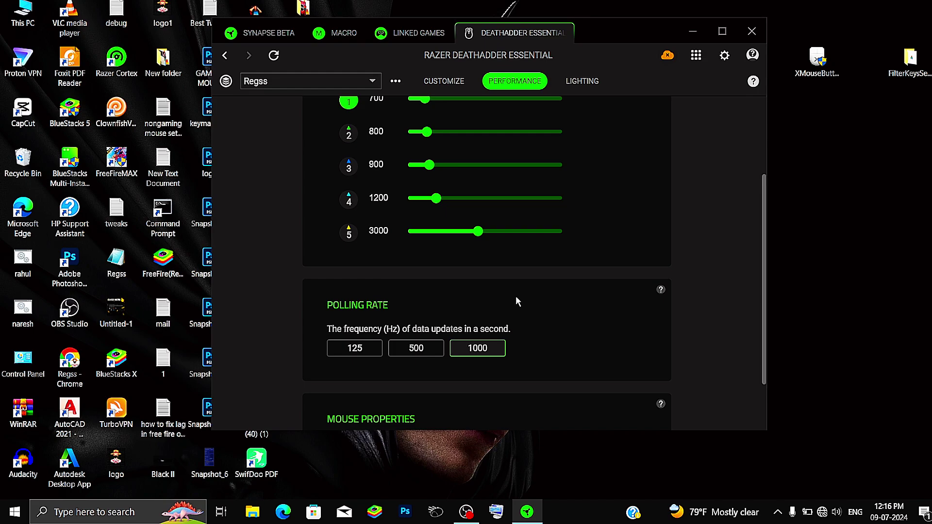
pyautogui.scroll(-1, 558, 316)
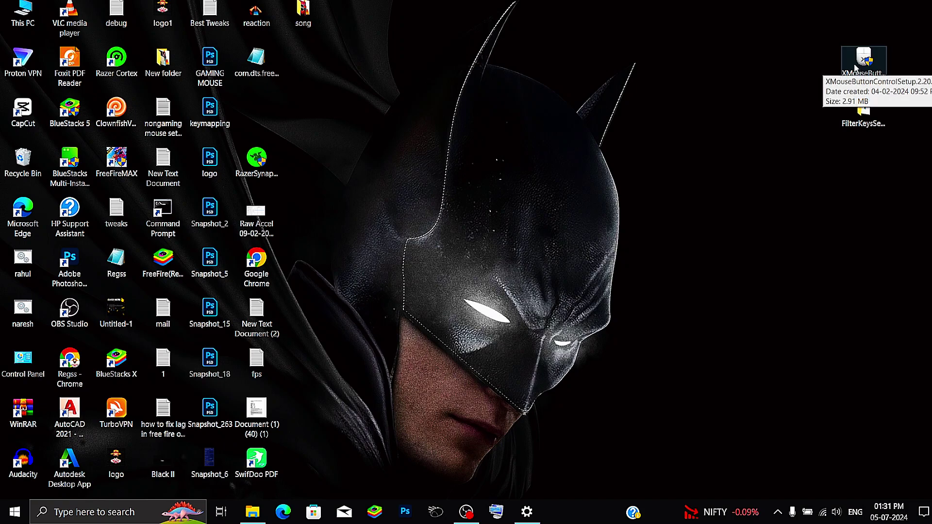
# Step: Open Google Chrome and search for 'xmouse button control download'
pyautogui.moveTo(854, 70); pyautogui.dragTo(575, 170)
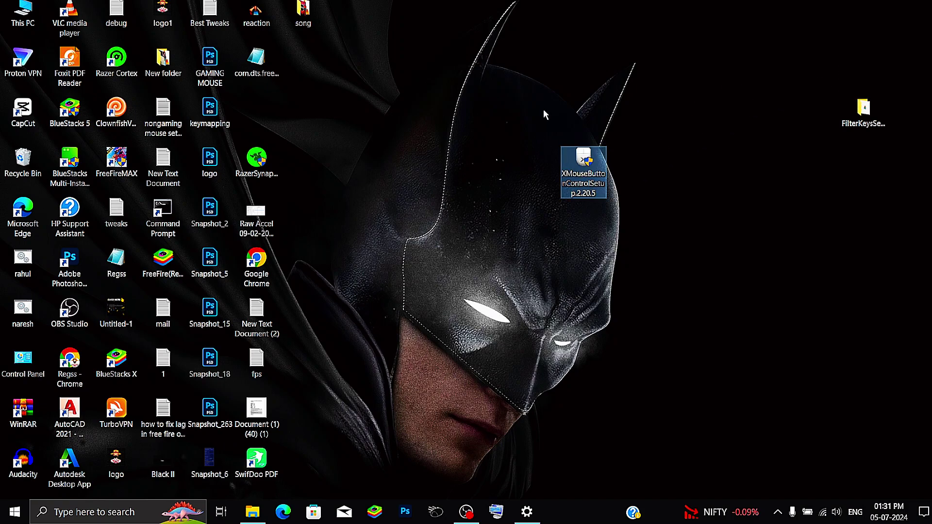
pyautogui.click(641, 200)
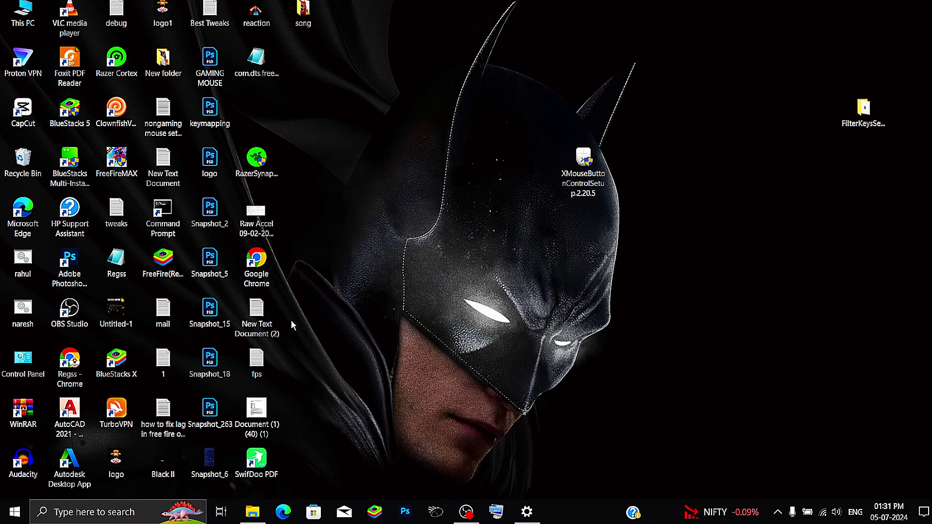
pyautogui.doubleClick(256, 262)
pyautogui.click(421, 300)
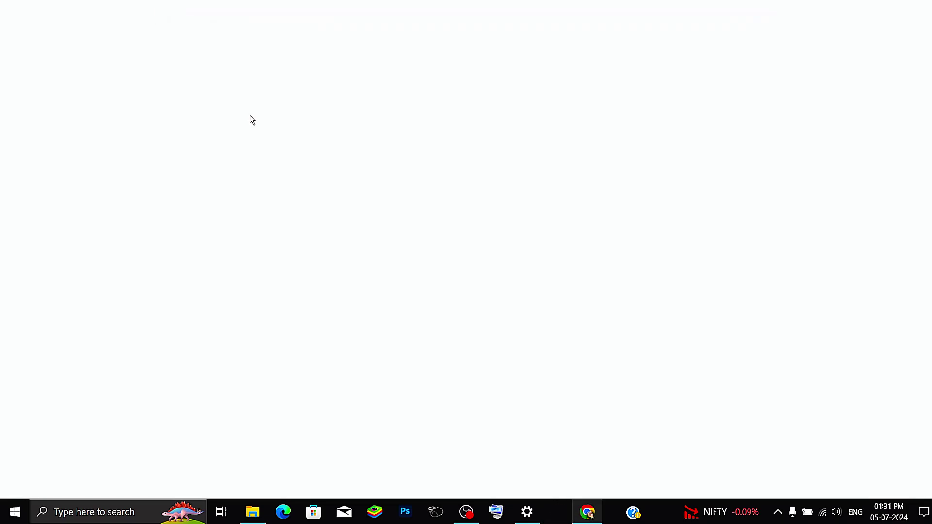
pyautogui.write('xmouse')
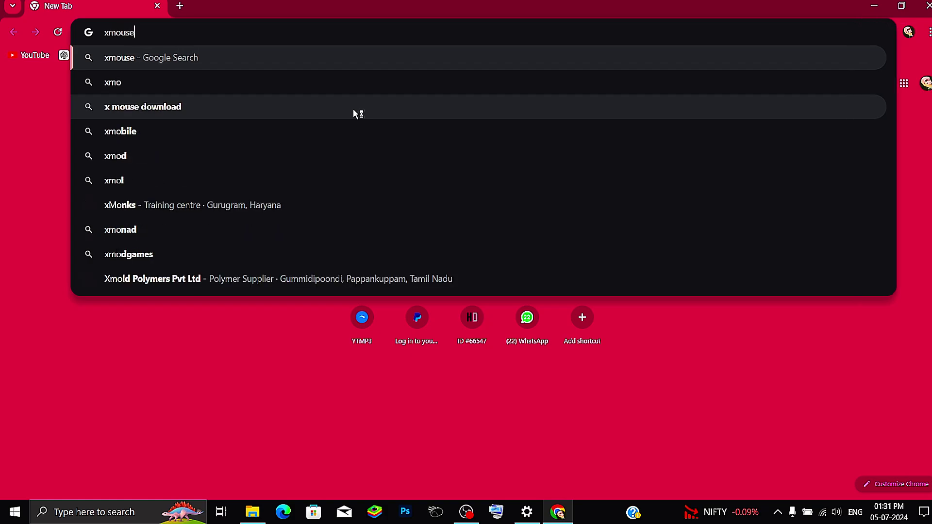
pyautogui.write(' b')
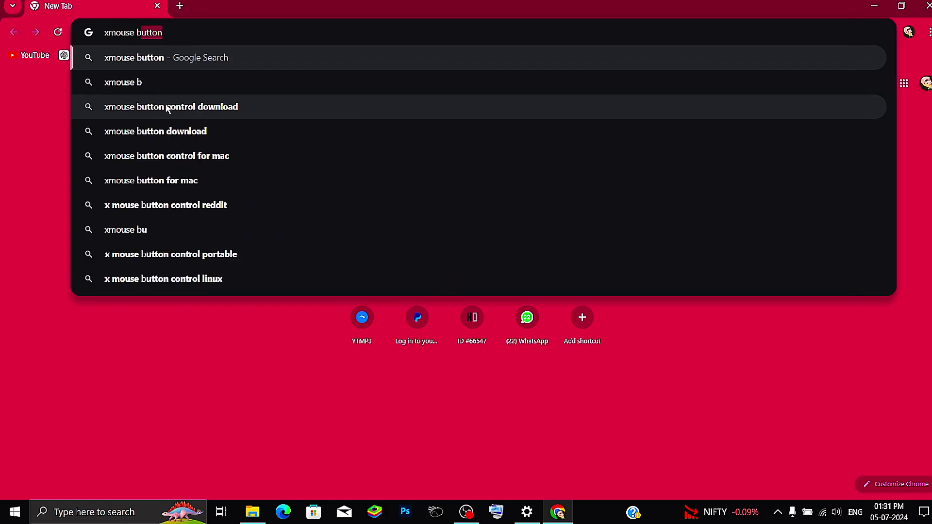
pyautogui.click(171, 108)
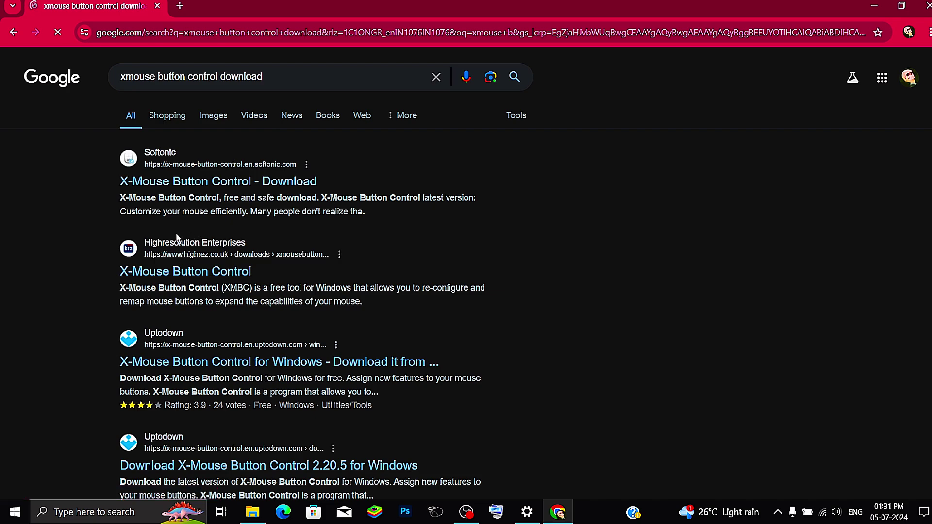
# Step: Download XMouseButtonControlSetup.2.20.5.exe from highrez.co.uk, close Chrome, and select the installer on the desktop
pyautogui.click(186, 273)
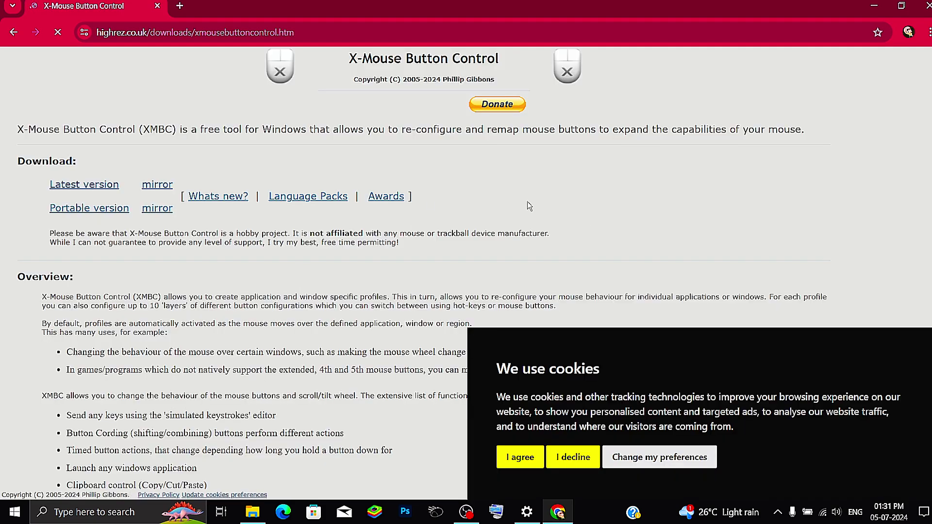
pyautogui.click(84, 185)
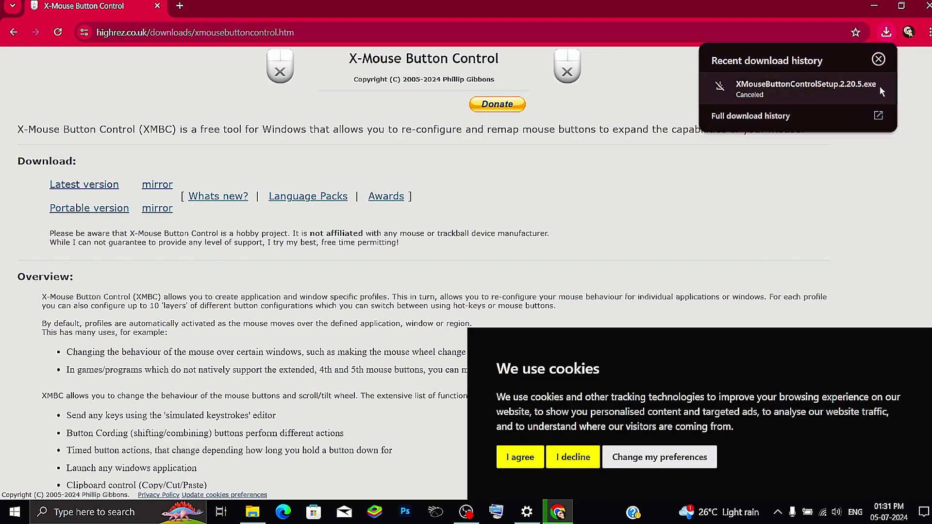
pyautogui.click(879, 58)
pyautogui.click(929, 5)
pyautogui.moveTo(543, 101); pyautogui.dragTo(595, 100)
pyautogui.moveTo(572, 75); pyautogui.dragTo(615, 151)
# Step: Install X-Mouse Button Control 2.20.5 and close the post-install web page
pyautogui.doubleClick(584, 116)
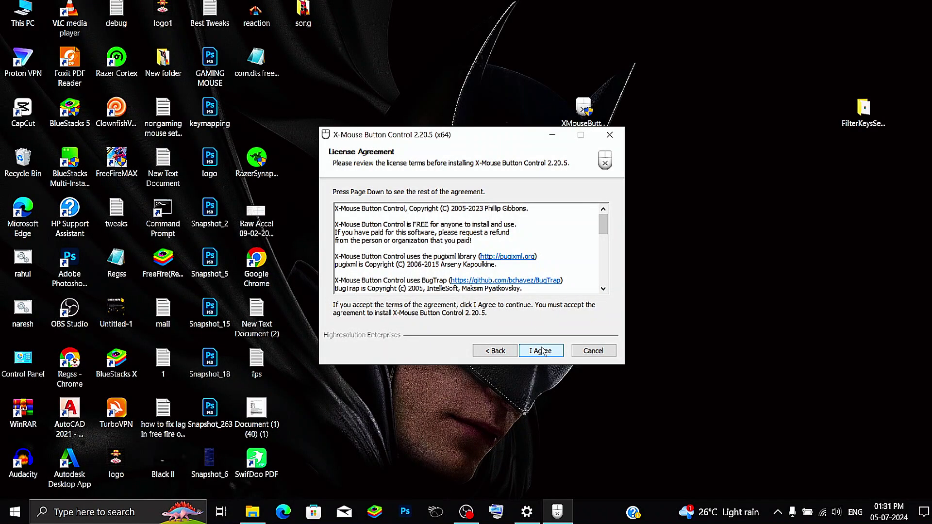
pyautogui.click(541, 351)
pyautogui.click(542, 356)
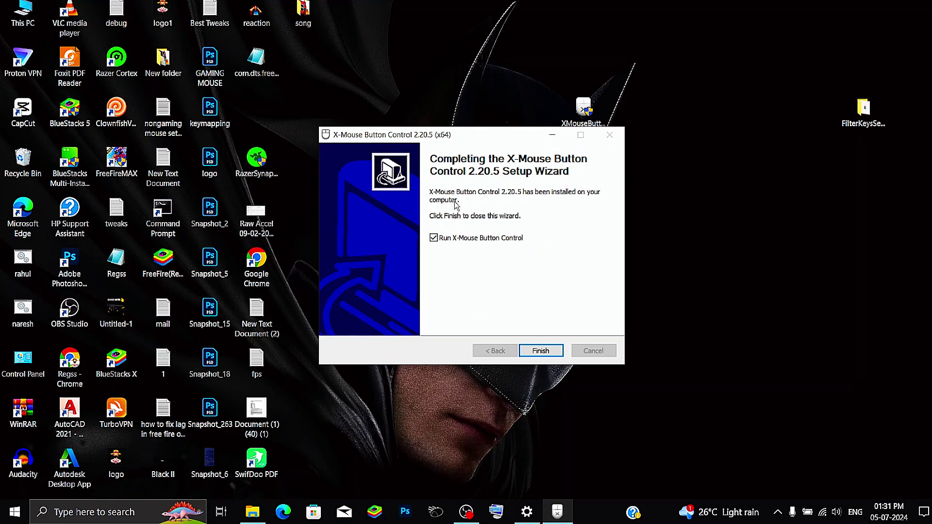
pyautogui.click(549, 348)
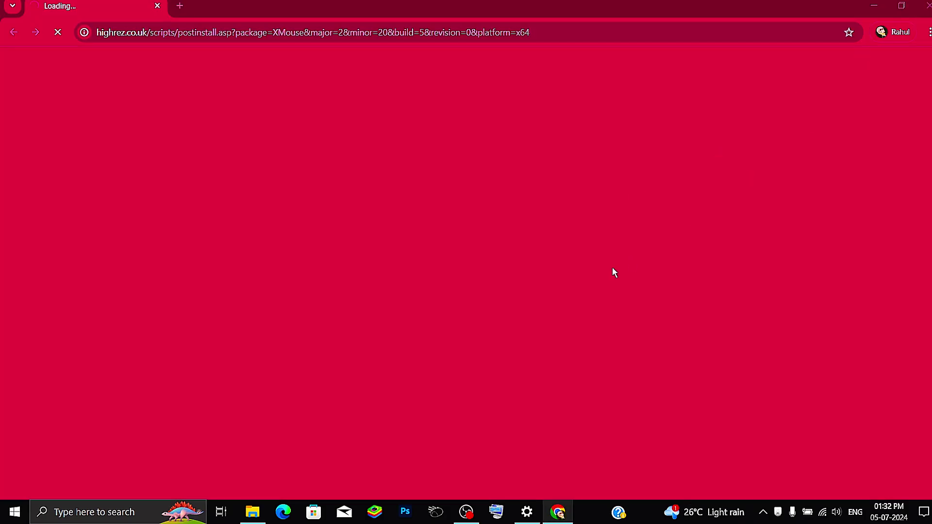
pyautogui.click(928, 5)
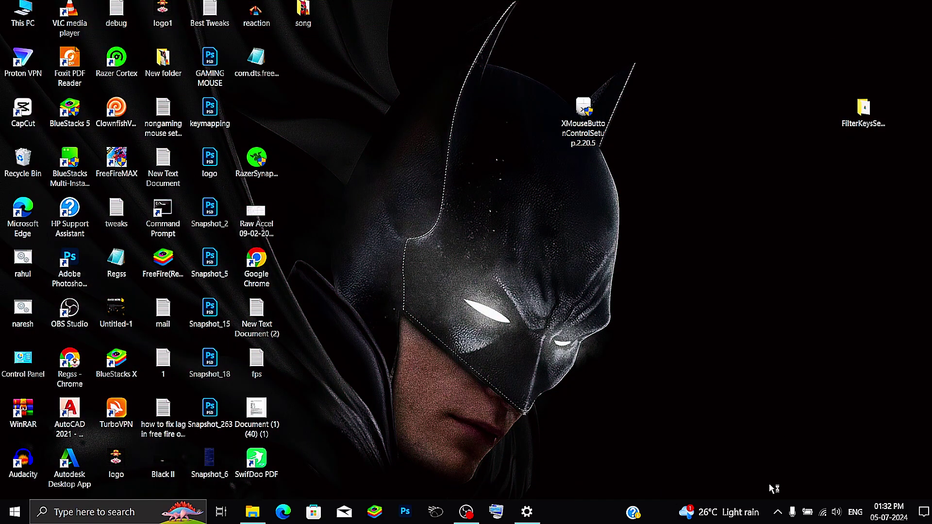
# Step: Open the X-Mouse Button Control Setup window from its tray icon, showing the Default profile
pyautogui.click(778, 513)
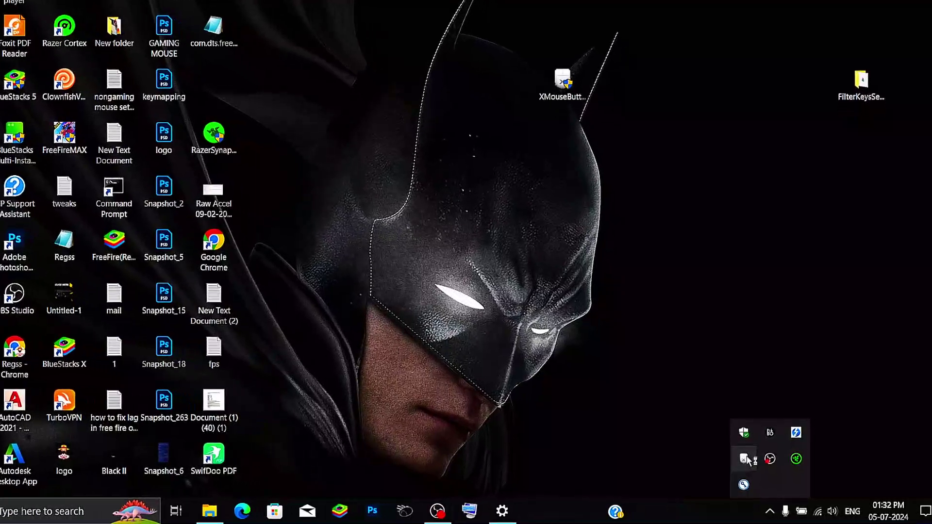
pyautogui.rightClick(739, 458)
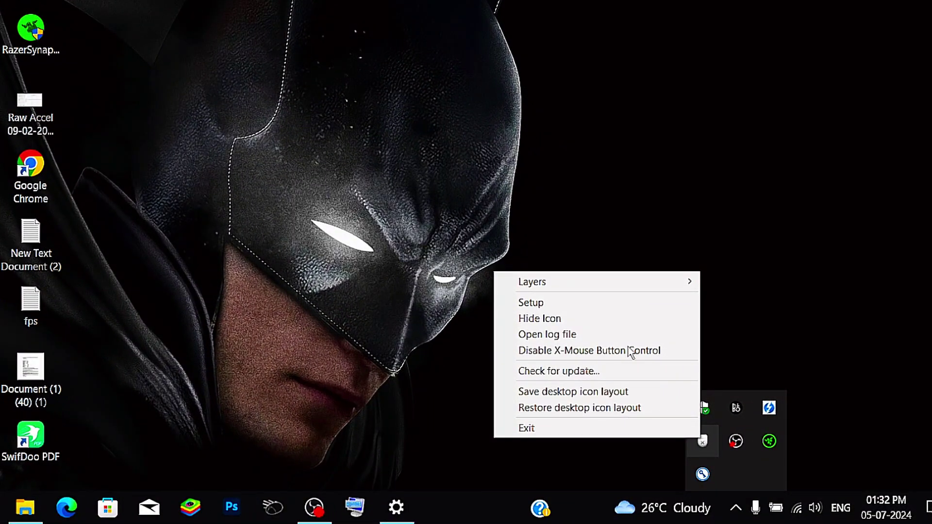
pyautogui.click(545, 303)
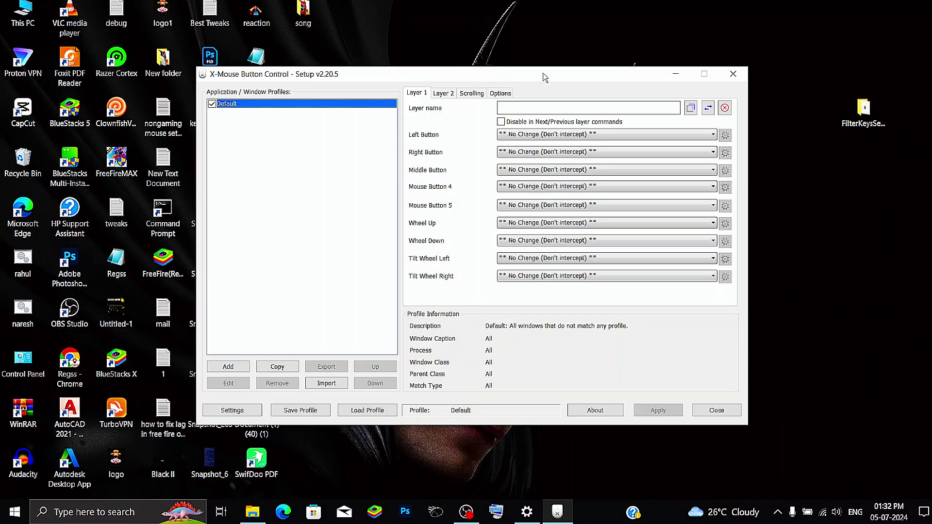
pyautogui.moveTo(543, 73); pyautogui.dragTo(604, 47)
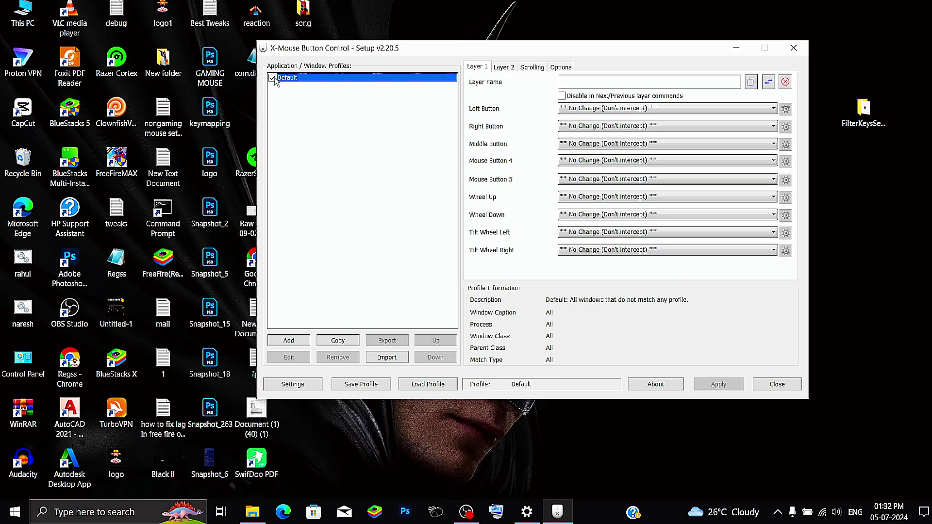
pyautogui.click(303, 78)
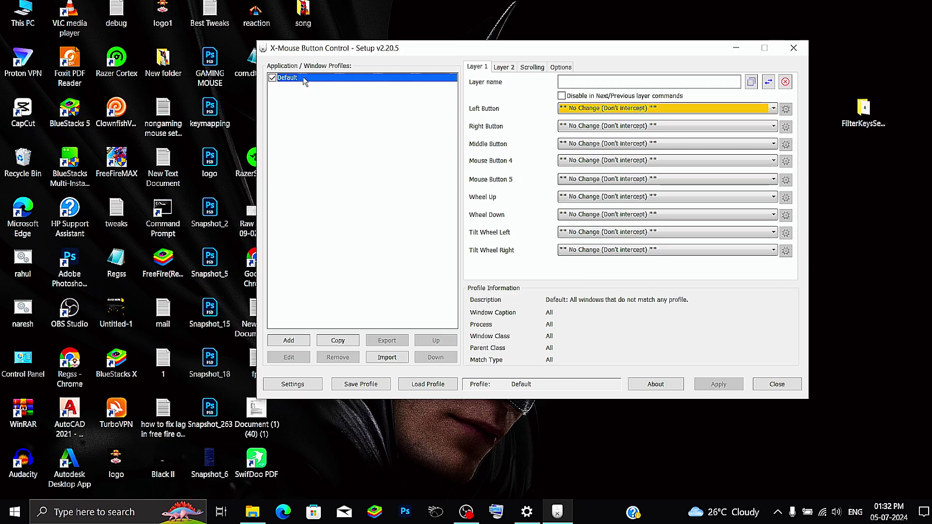
# Step: Open the Global Settings dialog in X-Mouse Button Control
pyautogui.click(293, 385)
pyautogui.moveTo(534, 66); pyautogui.dragTo(521, 66)
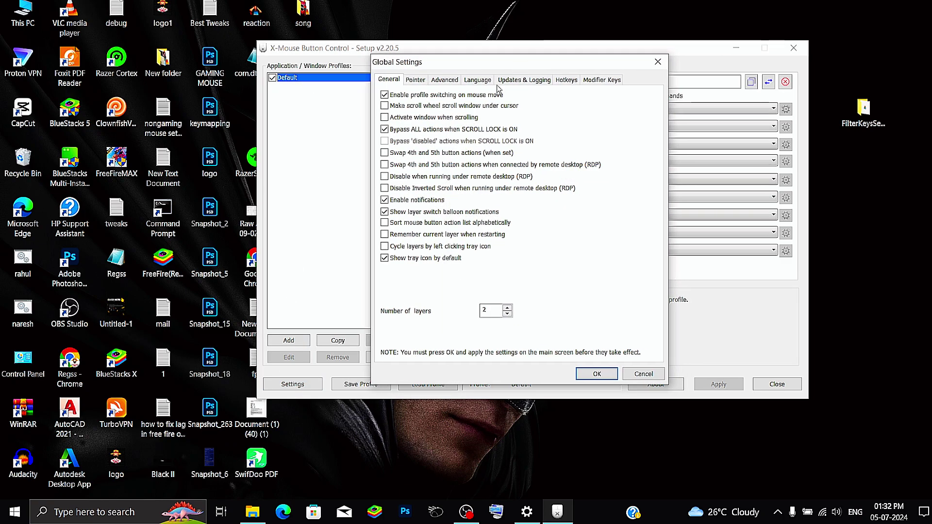
pyautogui.doubleClick(488, 312)
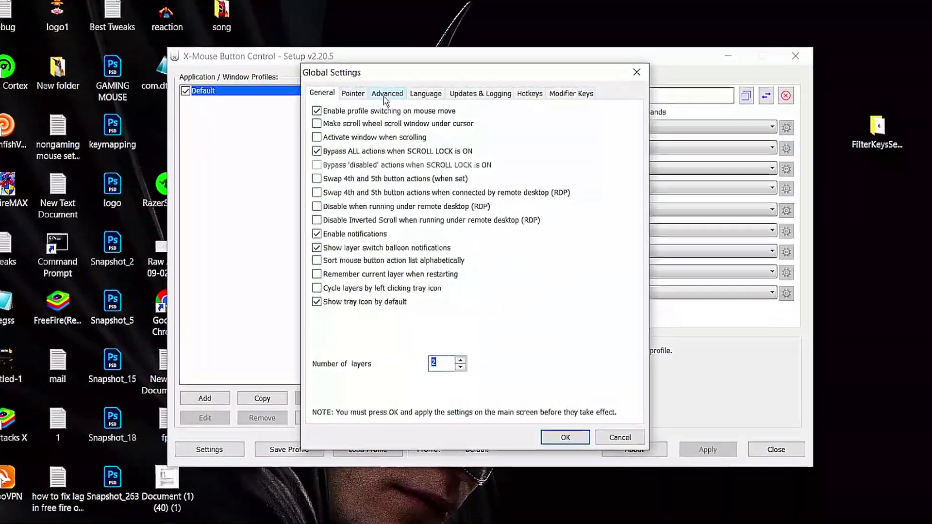
# Step: Set the Windows Low Level Hook Timeout to 200 ms on the Advanced tab, confirm, and apply
pyautogui.click(403, 91)
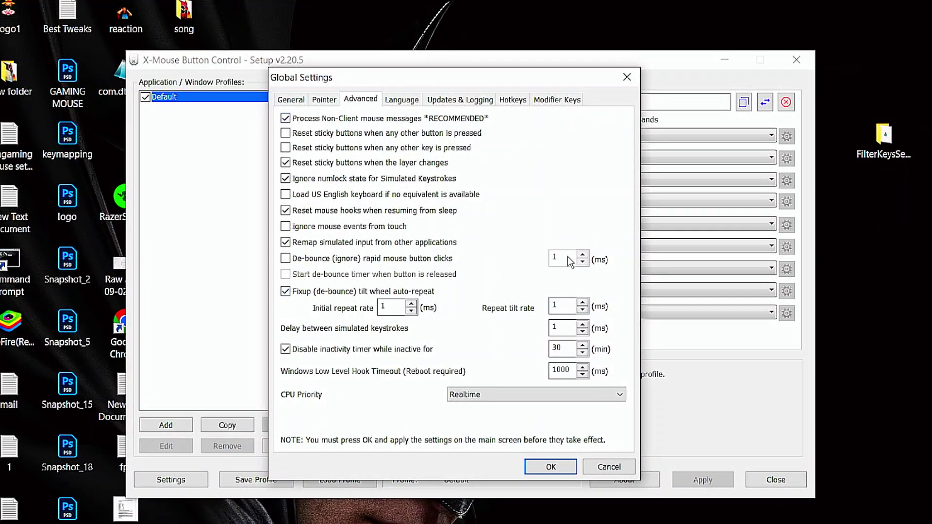
pyautogui.click(382, 305)
pyautogui.moveTo(563, 328); pyautogui.dragTo(549, 350)
pyautogui.press('Tab')
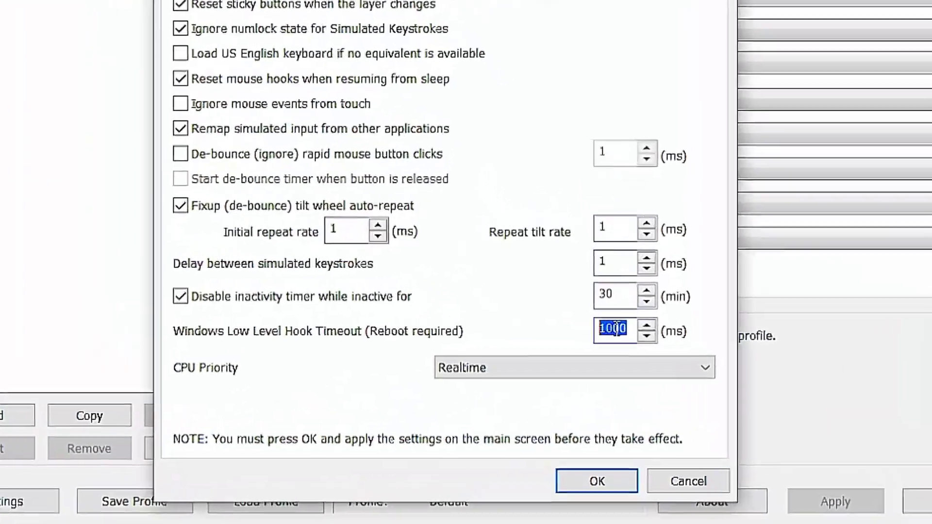
pyautogui.write('2')
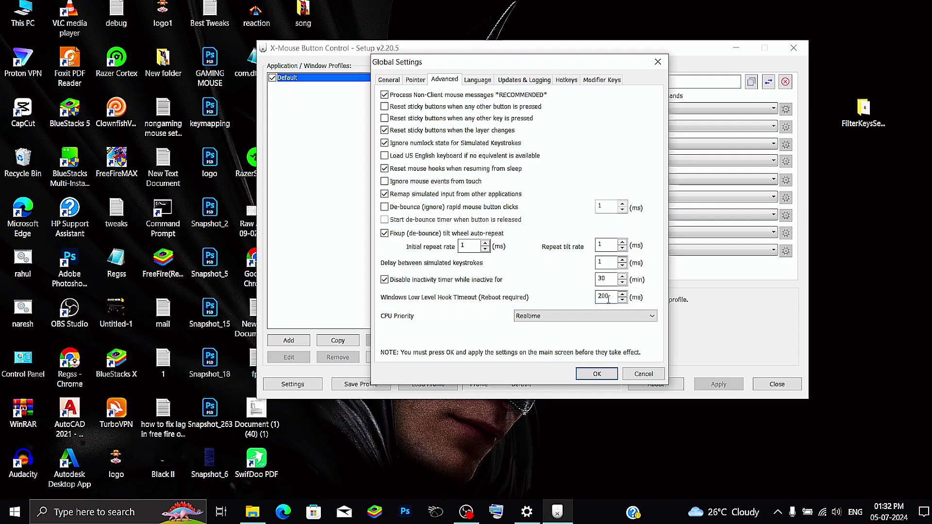
pyautogui.doubleClick(609, 300)
pyautogui.click(609, 297)
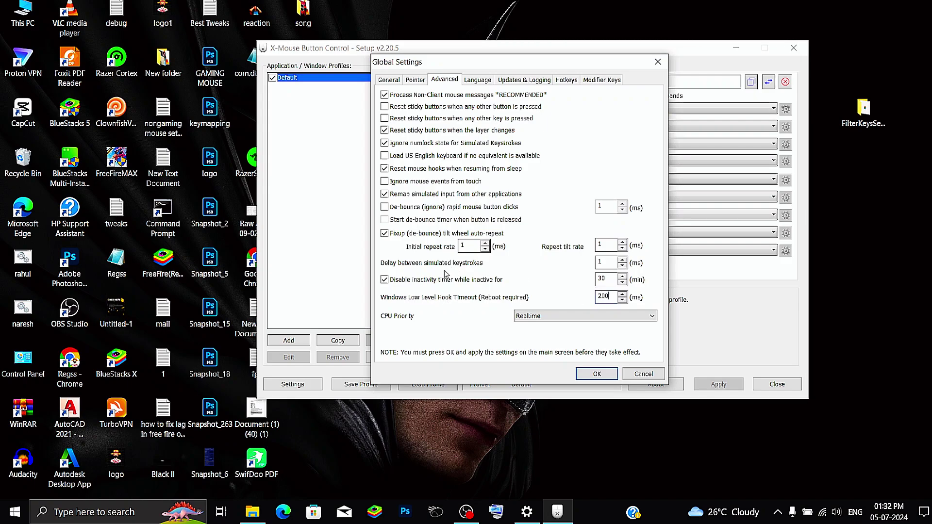
pyautogui.click(388, 208)
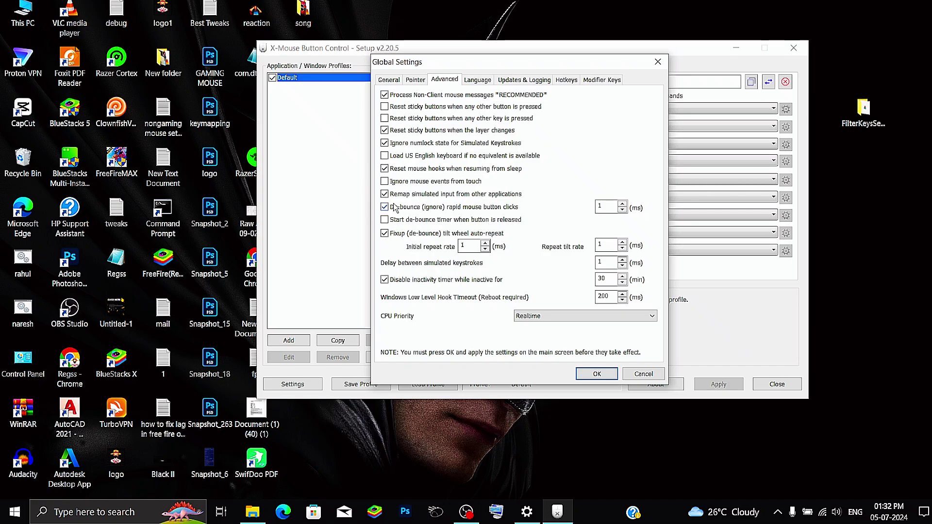
pyautogui.doubleClick(601, 208)
pyautogui.press('Return')
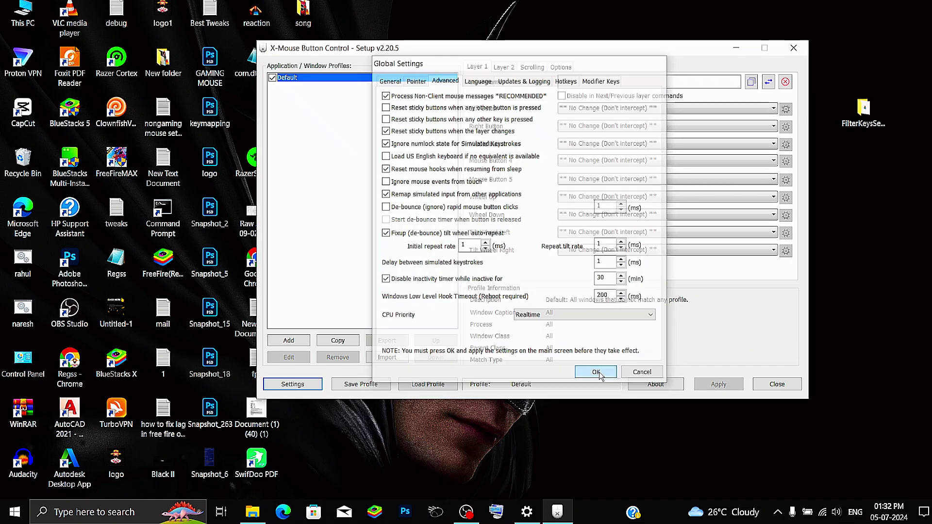
pyautogui.click(718, 384)
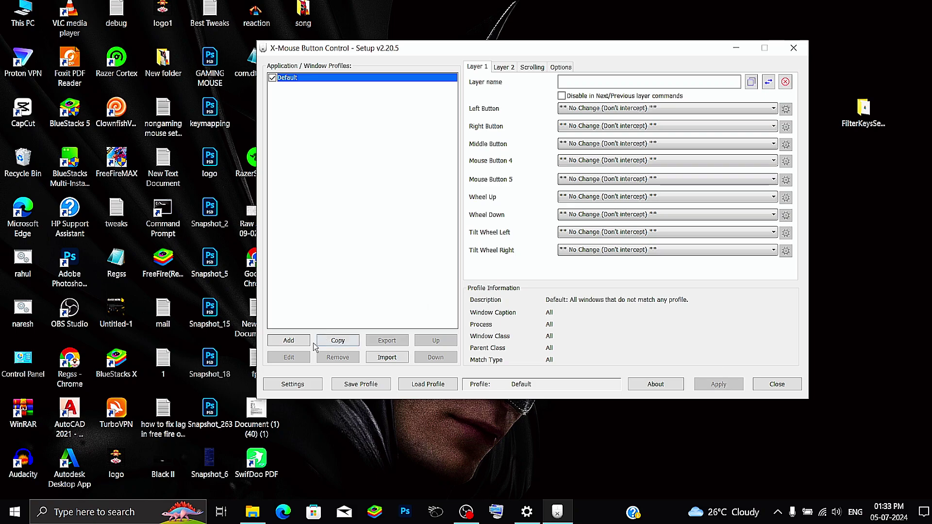
# Step: Cancel saving a profile file and close the X-Mouse Button Control window
pyautogui.click(378, 384)
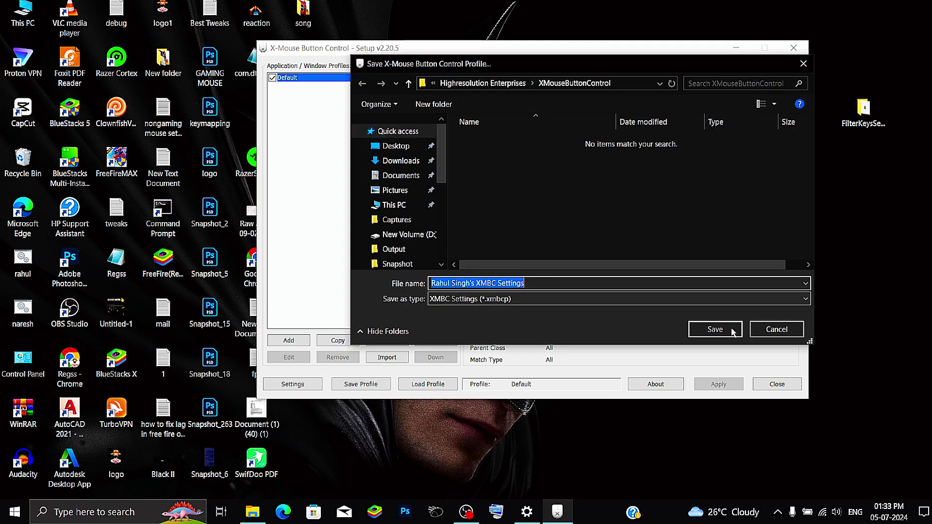
pyautogui.click(778, 330)
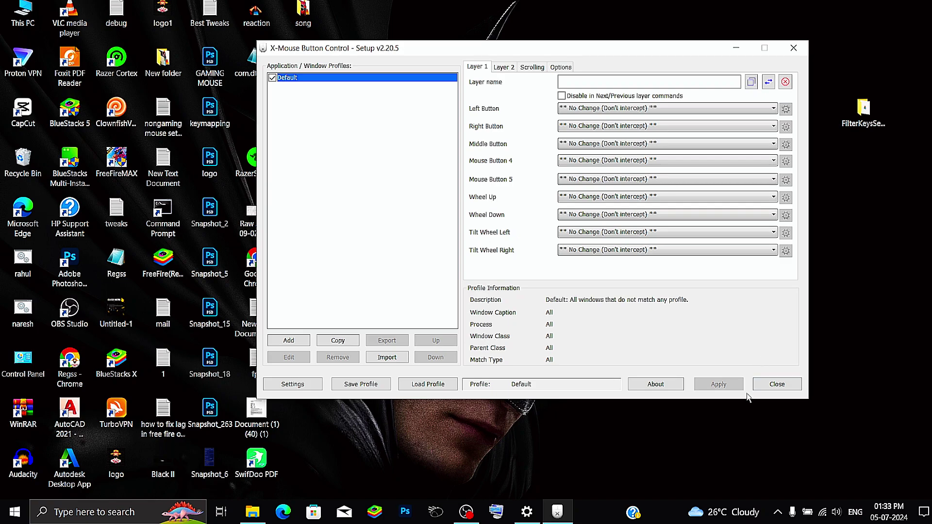
pyautogui.click(777, 384)
# Step: Refresh the Windows desktop three times from its context menu
pyautogui.rightClick(596, 181)
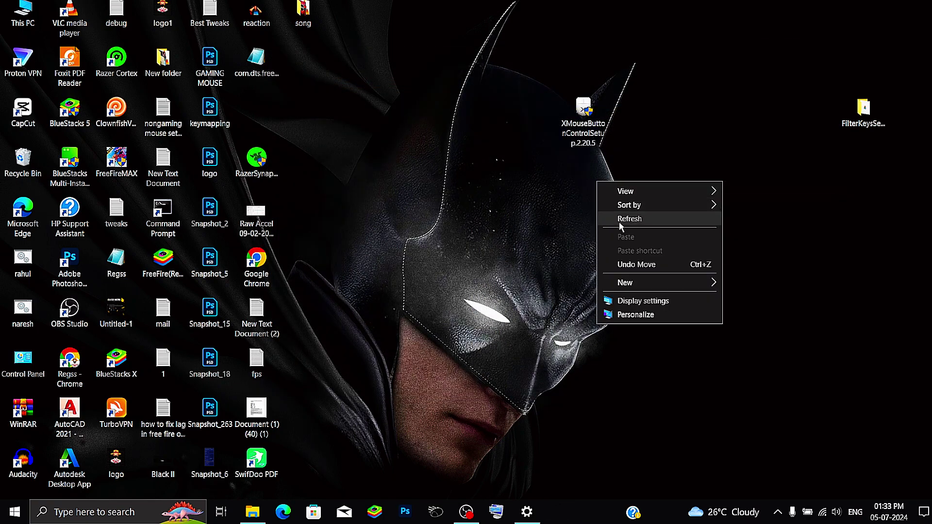
pyautogui.click(626, 222)
pyautogui.rightClick(502, 206)
pyautogui.click(524, 243)
pyautogui.rightClick(453, 209)
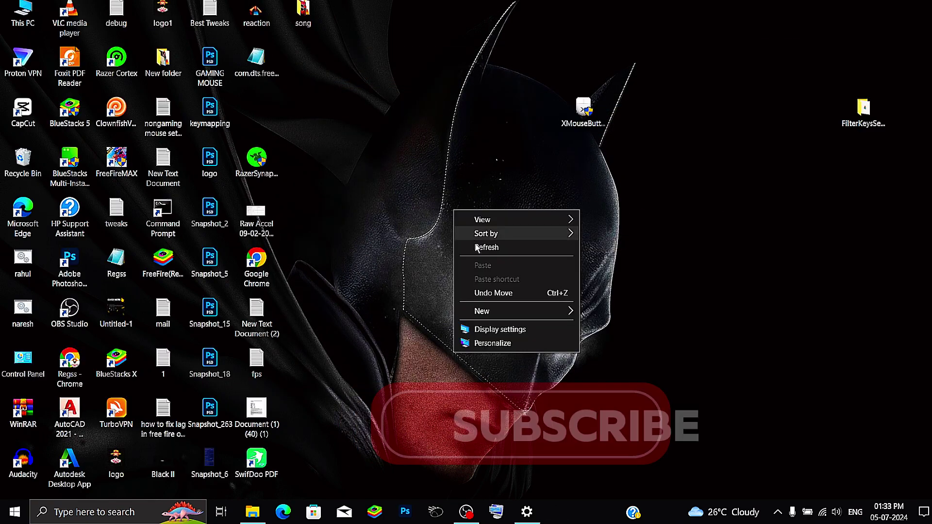
pyautogui.click(476, 247)
pyautogui.moveTo(553, 310); pyautogui.dragTo(726, 346)
pyautogui.moveTo(726, 347); pyautogui.dragTo(458, 223)
pyautogui.moveTo(458, 223); pyautogui.dragTo(688, 344)
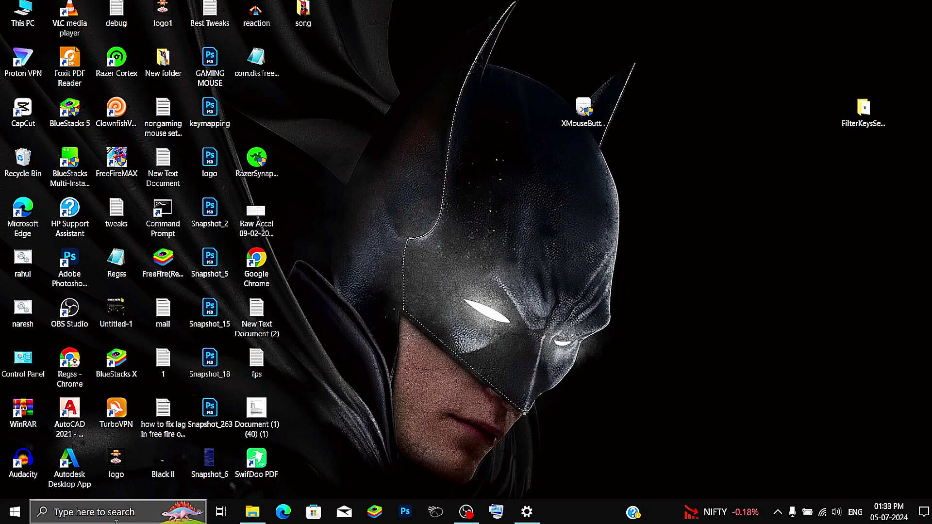
# Step: Search 'key' and open Keyboard Properties in the screen centre
pyautogui.click(97, 512)
pyautogui.write('key')
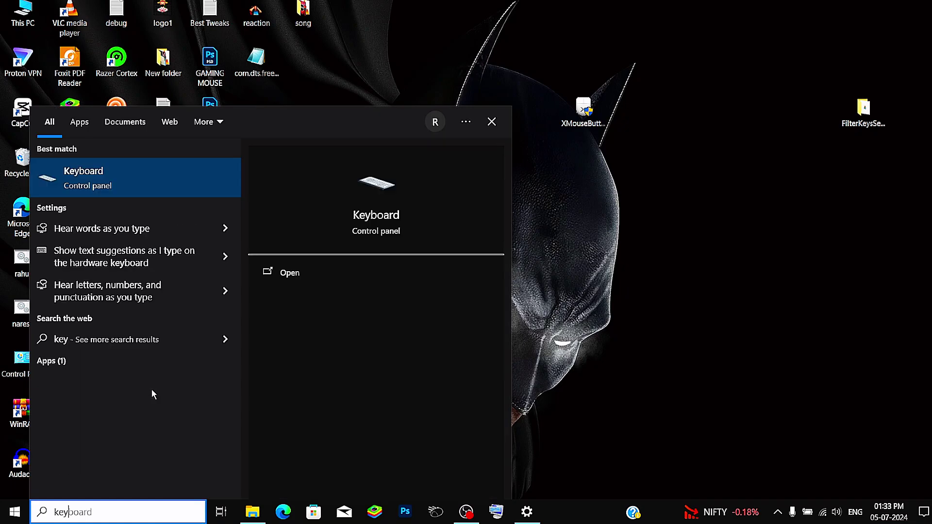
pyautogui.click(163, 174)
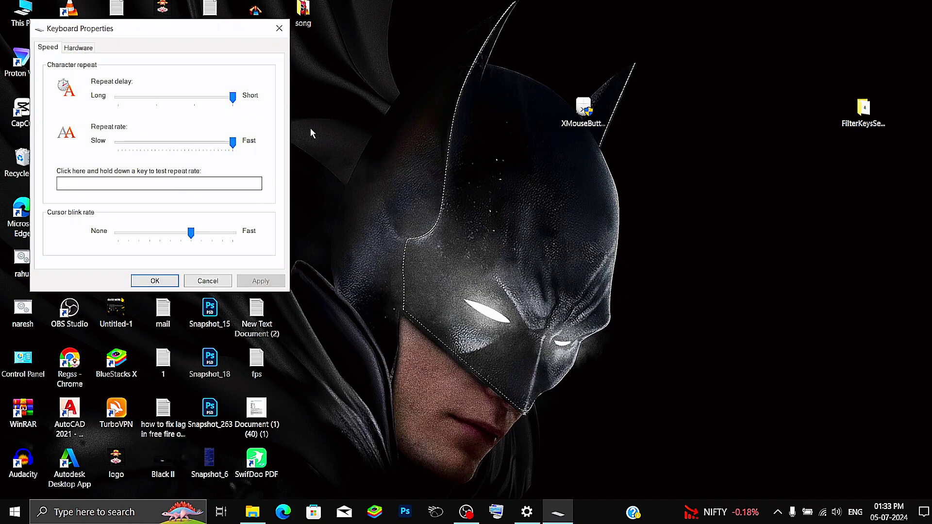
pyautogui.moveTo(212, 27); pyautogui.dragTo(570, 66)
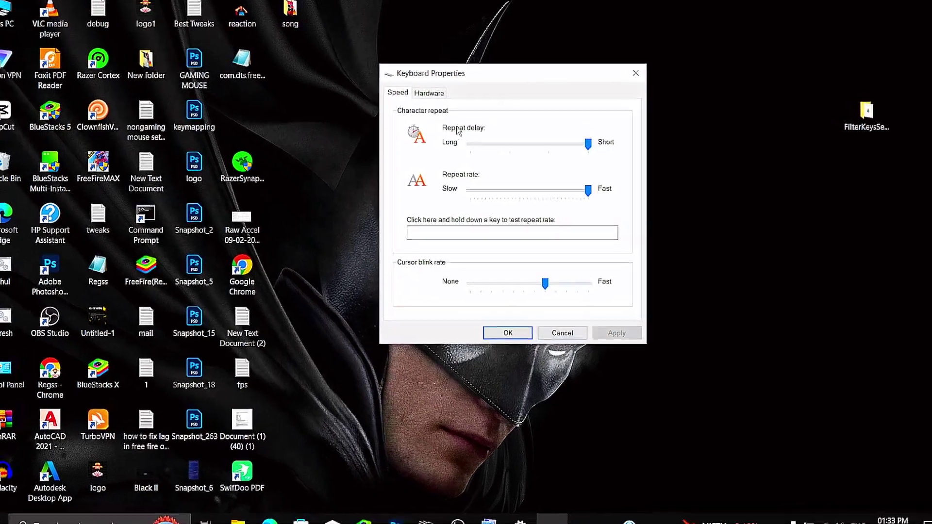
# Step: Set repeat delay to Short, repeat rate to Fast, and raise the cursor blink rate
pyautogui.click(584, 150)
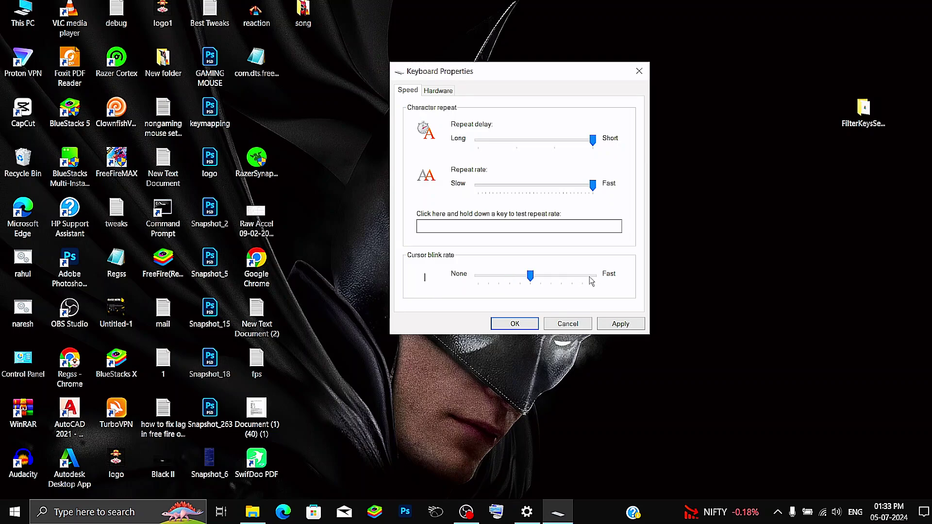
pyautogui.moveTo(571, 276); pyautogui.dragTo(597, 277)
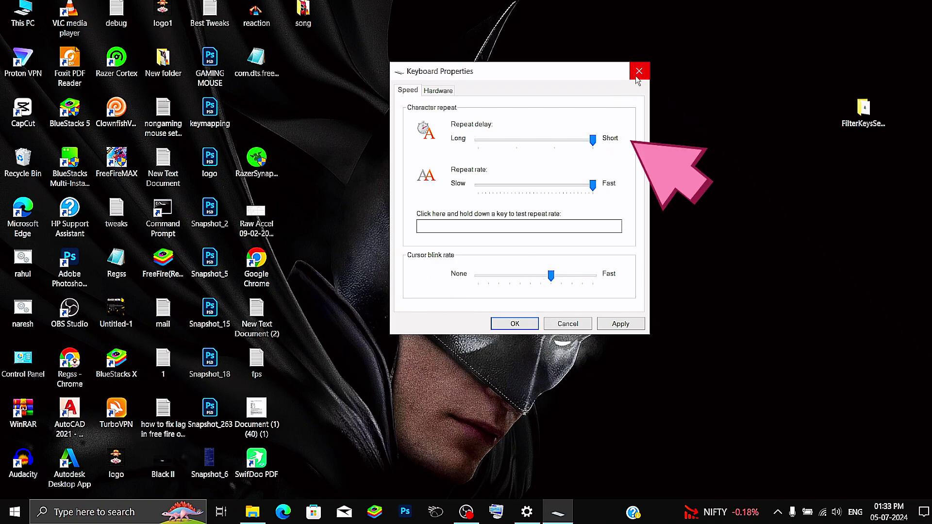
pyautogui.click(593, 143)
pyautogui.moveTo(595, 188); pyautogui.dragTo(594, 186)
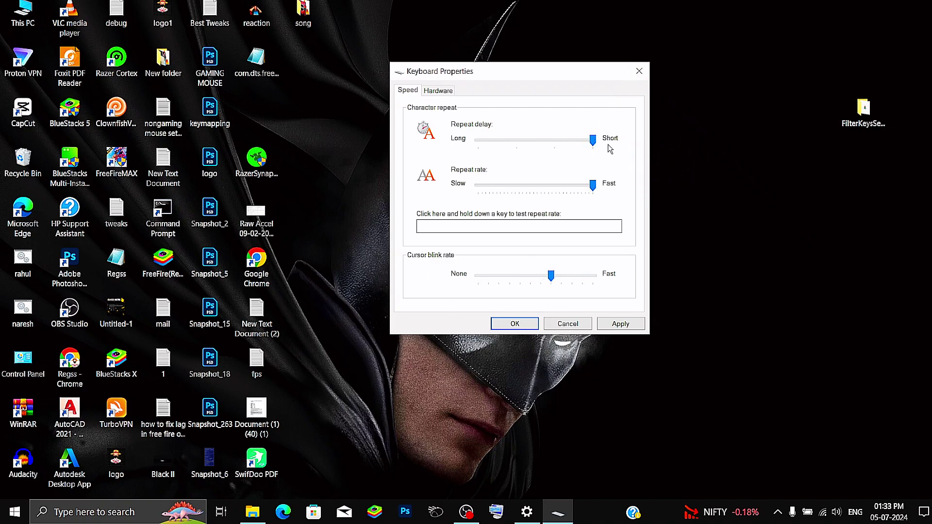
# Step: Close the keyboard properties dialog, refresh the desktop and move the FilterKeysSetter_1.0 folder lower
pyautogui.click(639, 71)
pyautogui.rightClick(659, 115)
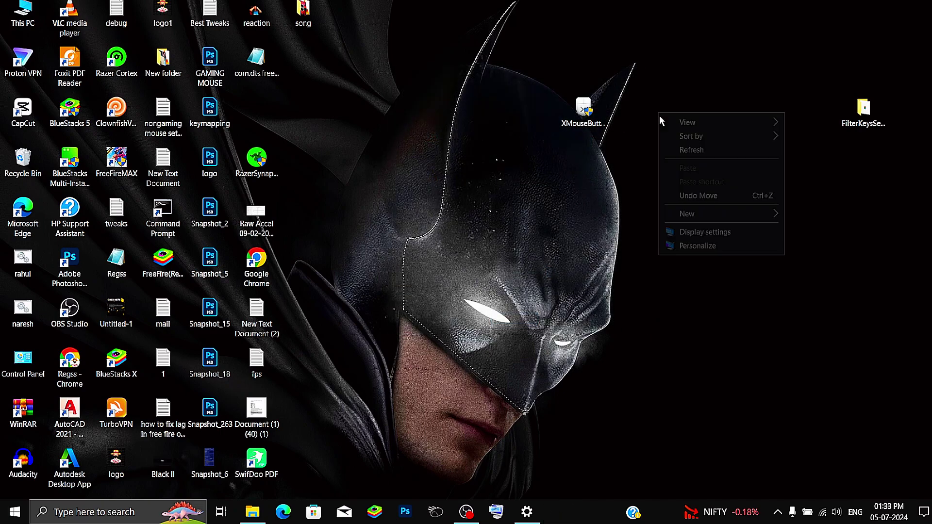
pyautogui.click(672, 148)
pyautogui.moveTo(714, 98); pyautogui.dragTo(787, 242)
pyautogui.moveTo(862, 112); pyautogui.dragTo(816, 212)
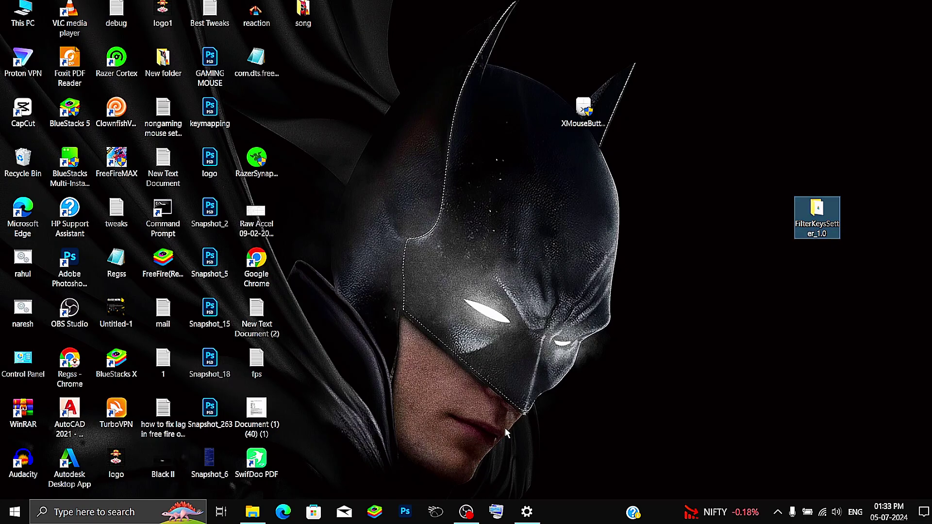
# Step: In Google Chrome, search 'filterkeys setter' and open the Geekhack FilterKeys Setter thread
pyautogui.doubleClick(247, 261)
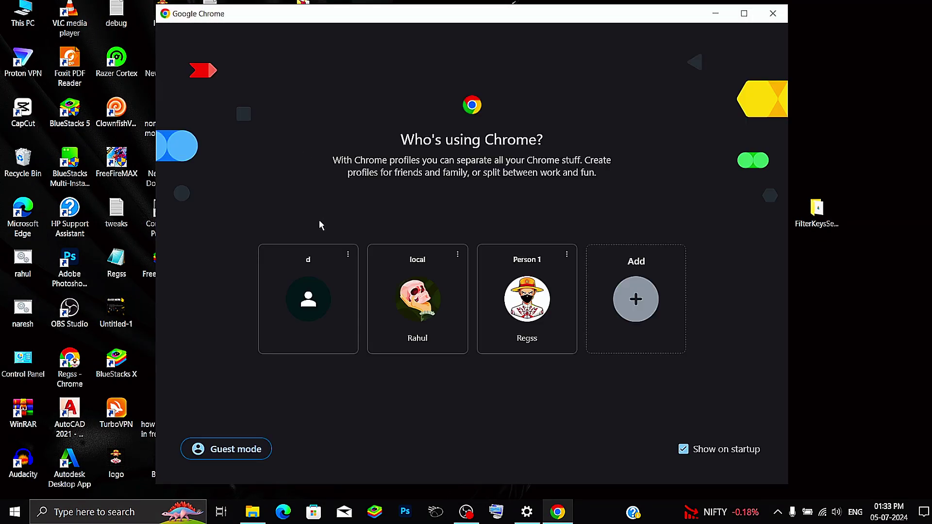
pyautogui.click(418, 299)
pyautogui.write('filter')
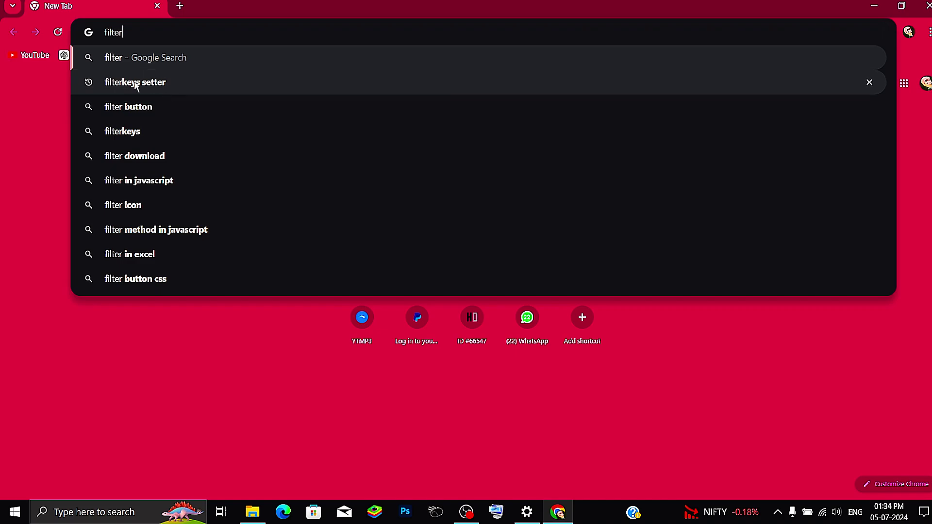
pyautogui.click(179, 83)
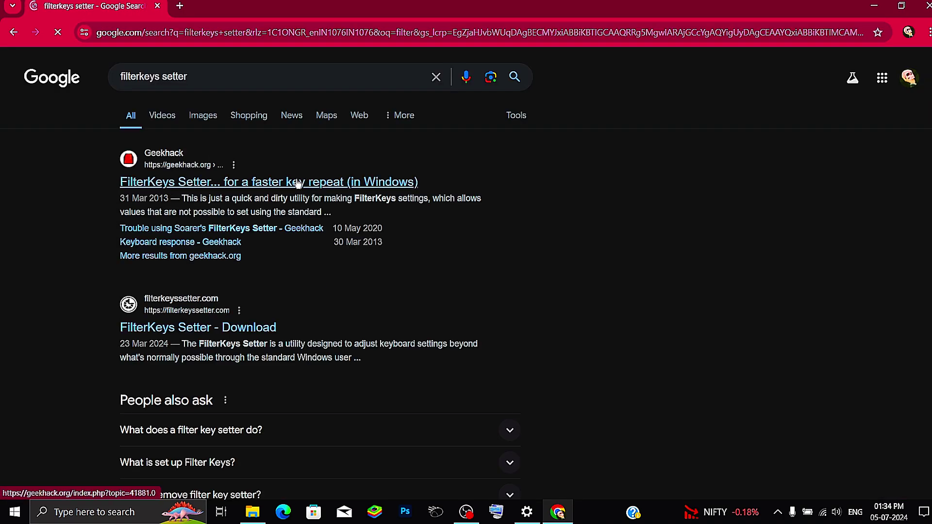
pyautogui.click(298, 183)
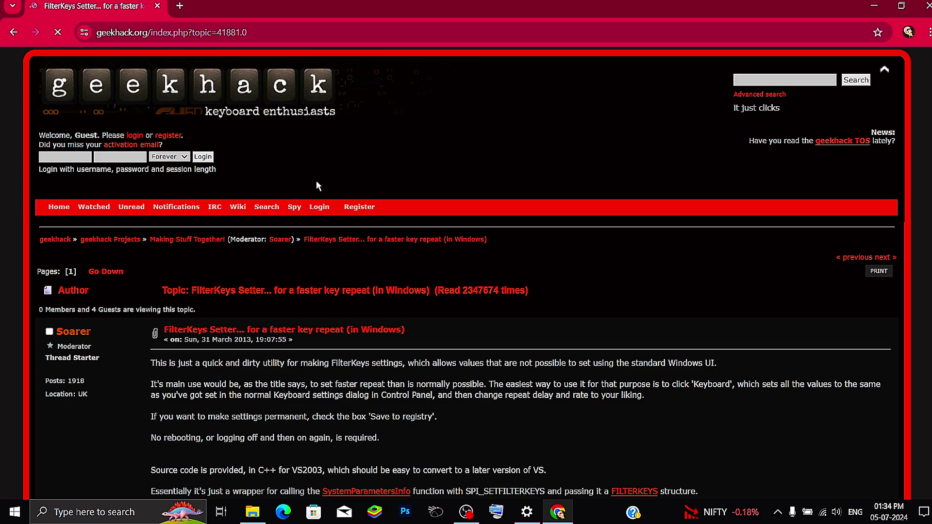
# Step: Download the FilterKeysSetter_1.0.zip attachment, check the downloads list, then close Chrome
pyautogui.scroll(-18, 456, 277)
pyautogui.scroll(8, 476, 321)
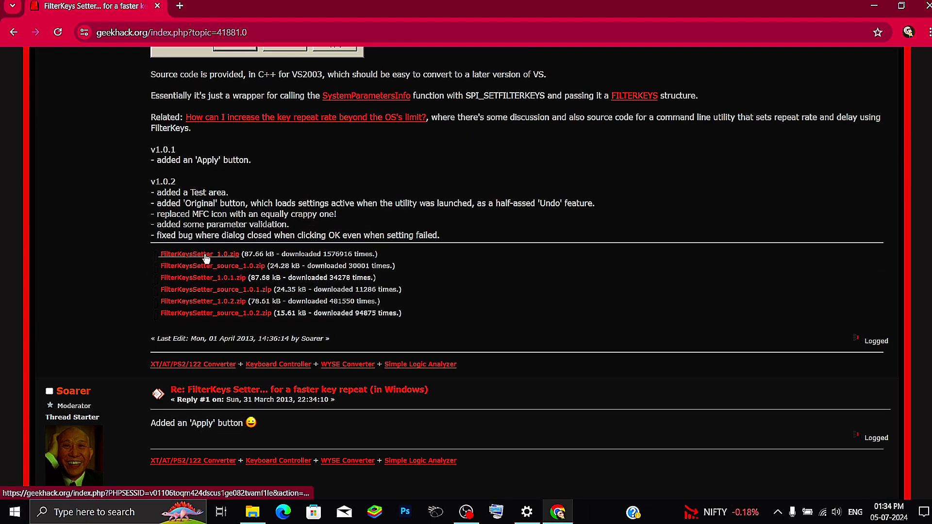
pyautogui.scroll(4, 206, 259)
pyautogui.scroll(-4, 223, 258)
pyautogui.click(200, 255)
pyautogui.click(891, 34)
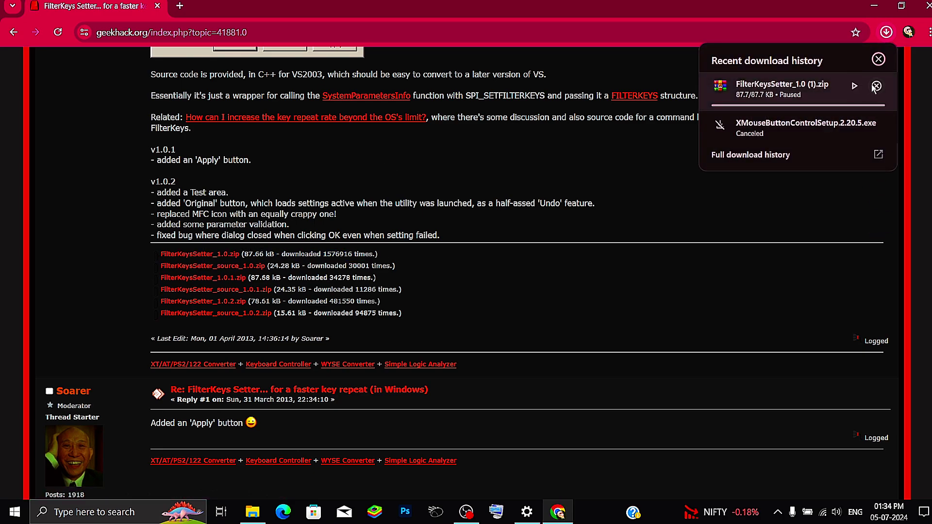
pyautogui.click(880, 59)
pyautogui.click(928, 7)
# Step: Refresh the desktop, move the FilterKeysSetter_1.0 folder up two rows and open it
pyautogui.rightClick(694, 117)
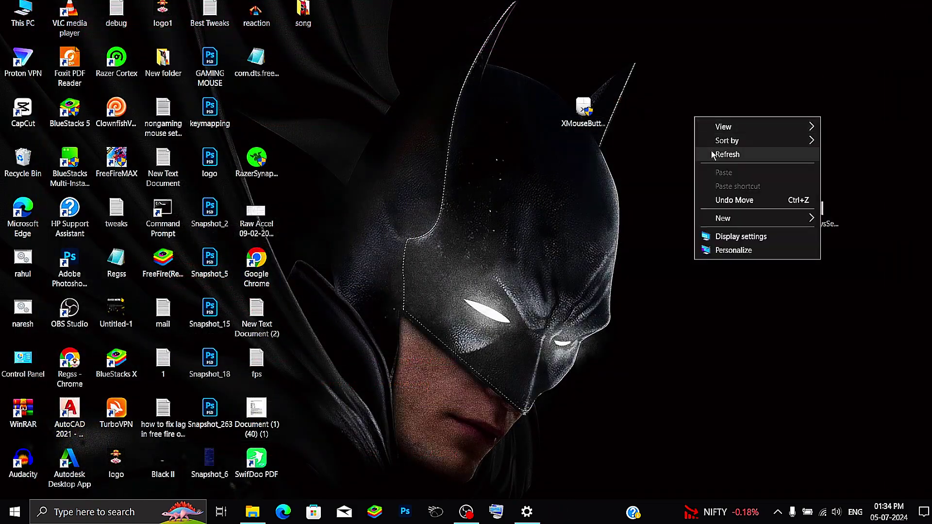
pyautogui.click(716, 155)
pyautogui.moveTo(802, 220); pyautogui.dragTo(798, 116)
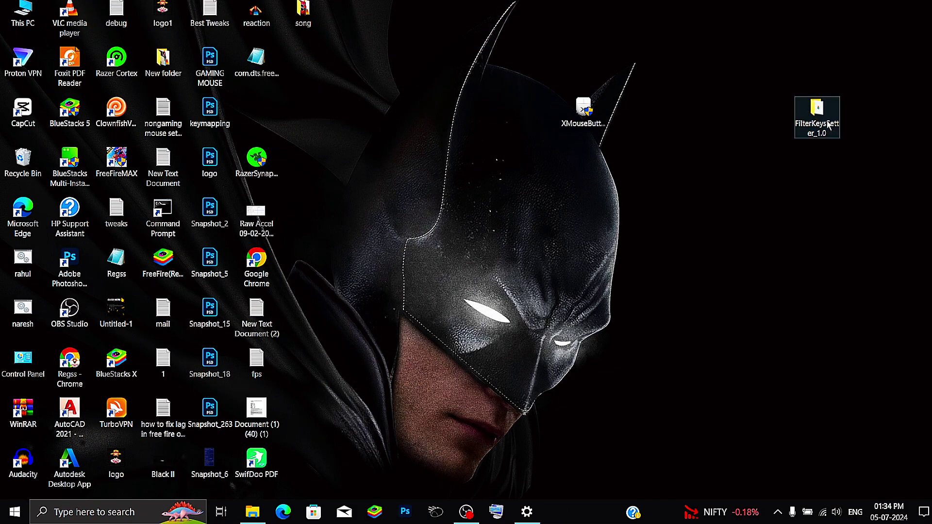
pyautogui.doubleClick(832, 137)
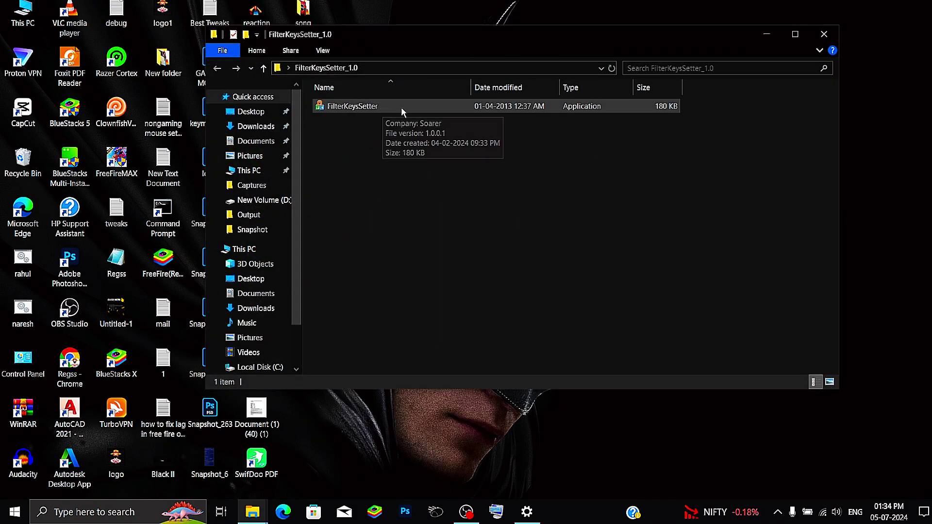
# Step: Run FilterKeys Setter and apply Ignore under 0, Repeat delay 130, Repeat rate 10 with Save to registry
pyautogui.doubleClick(353, 106)
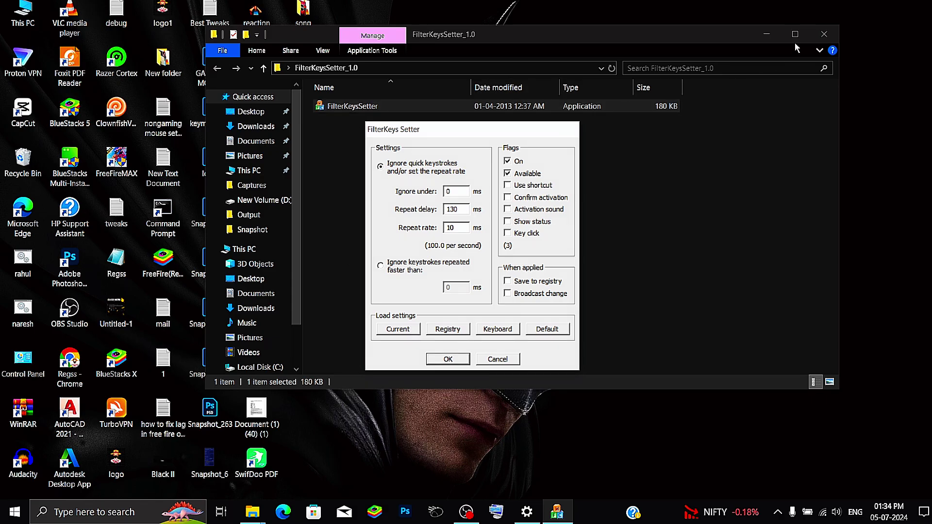
pyautogui.click(767, 34)
pyautogui.moveTo(480, 132); pyautogui.dragTo(564, 205)
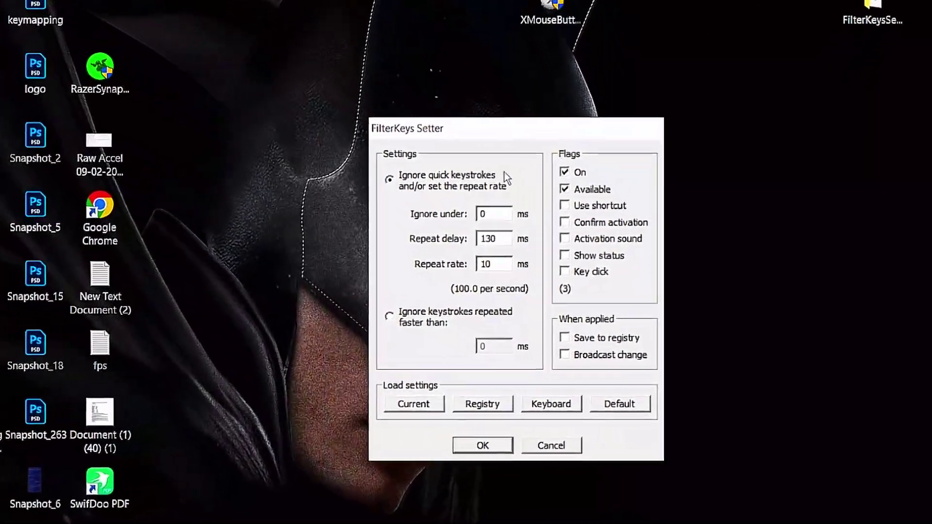
pyautogui.moveTo(540, 264); pyautogui.dragTo(516, 265)
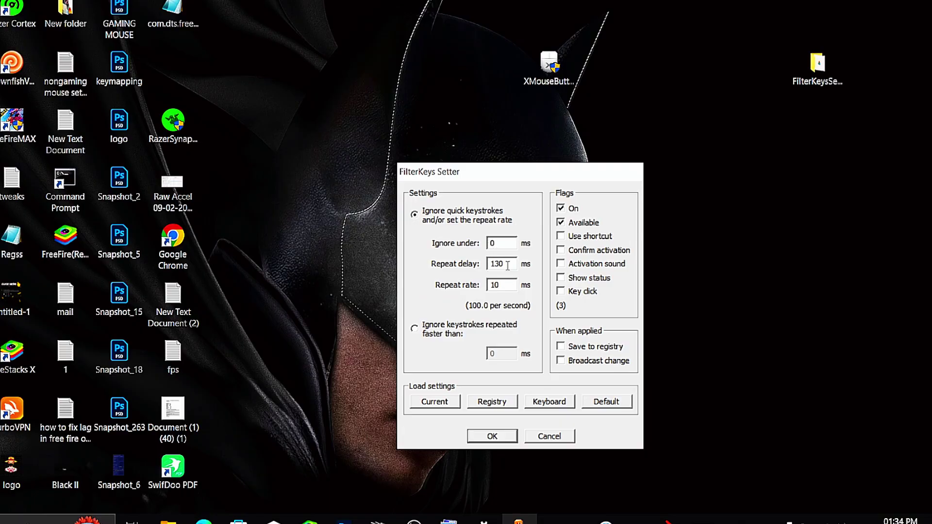
pyautogui.press('Tab')
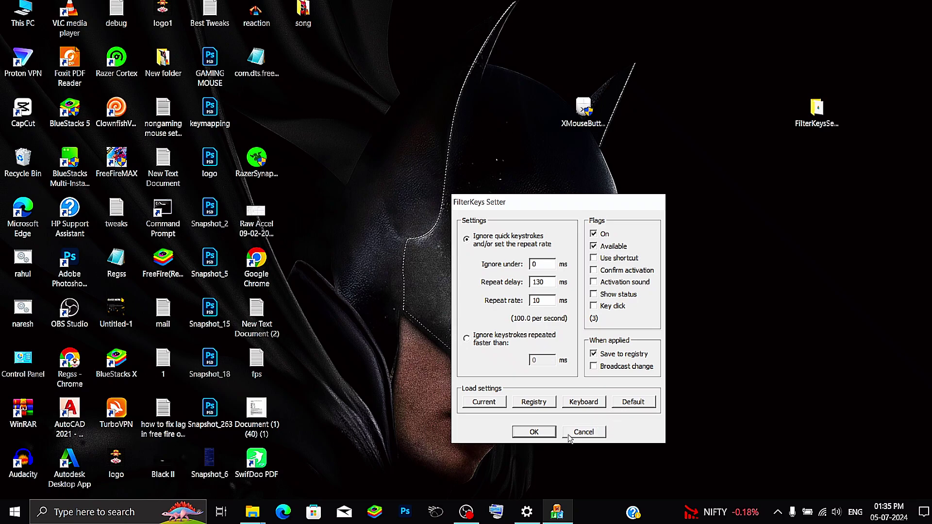
pyautogui.click(539, 434)
pyautogui.rightClick(552, 297)
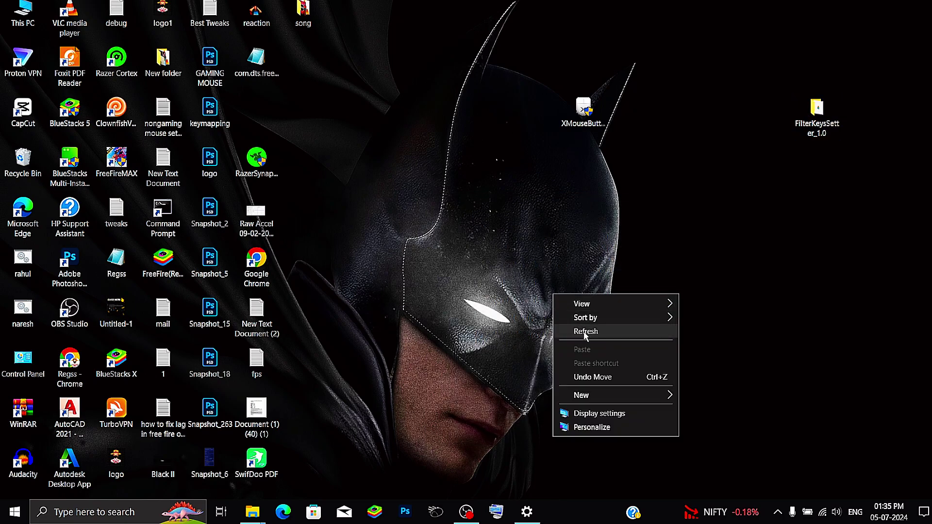
# Step: Refresh the desktop and rearrange its icons
pyautogui.click(566, 329)
pyautogui.moveTo(486, 237); pyautogui.dragTo(645, 325)
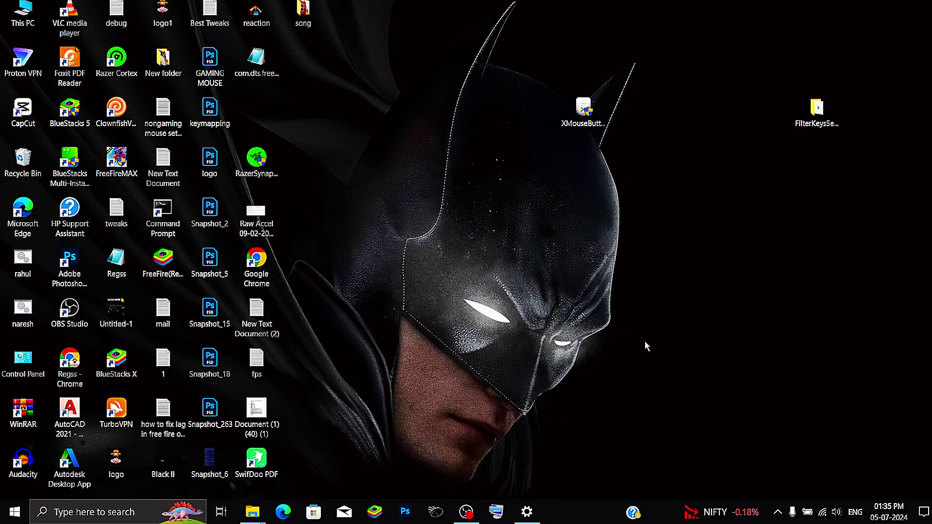
pyautogui.moveTo(683, 398); pyautogui.dragTo(510, 252)
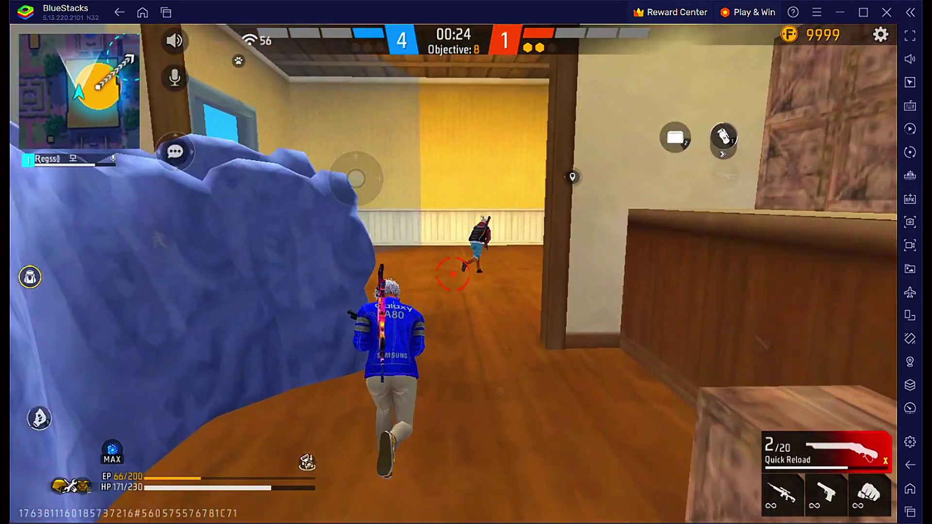
# Step: Fight through the Free Fire round, moving with A and S and switching weapons with keys 2 and 3
pyautogui.press('a')
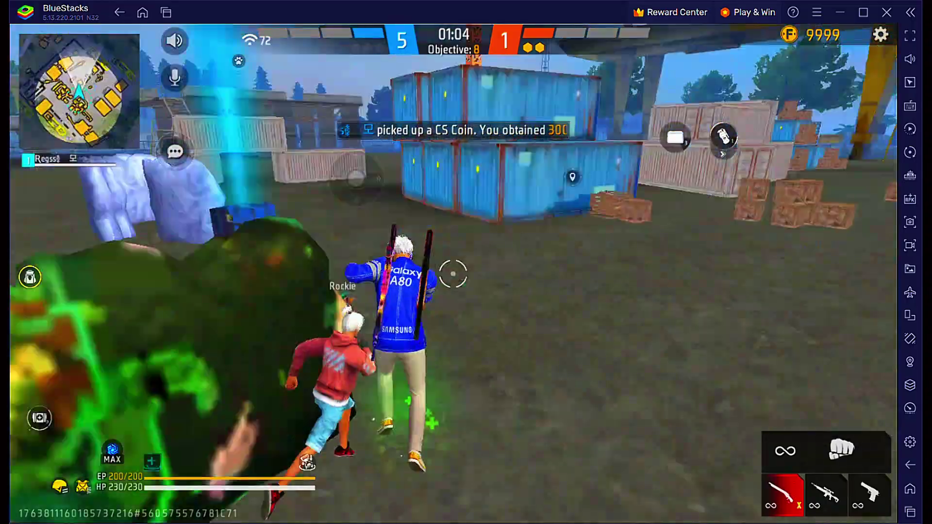
pyautogui.press('3')
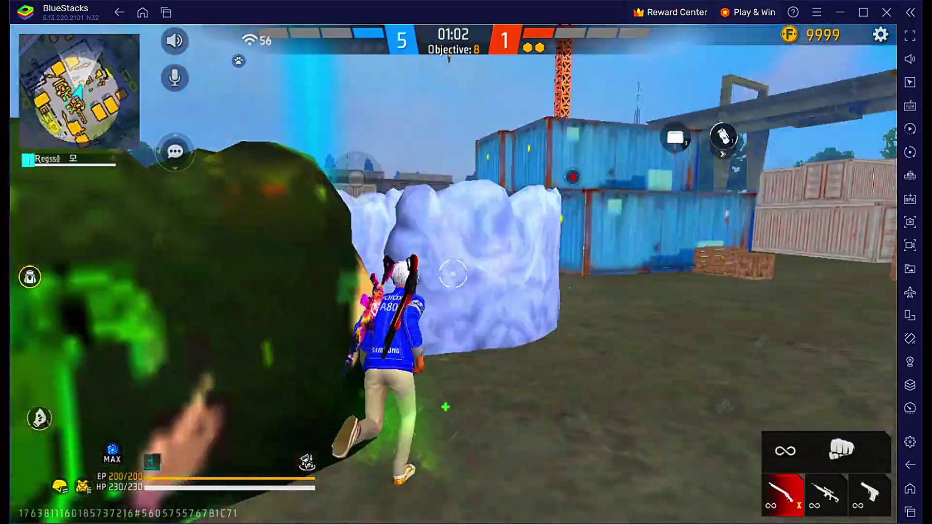
pyautogui.press('2')
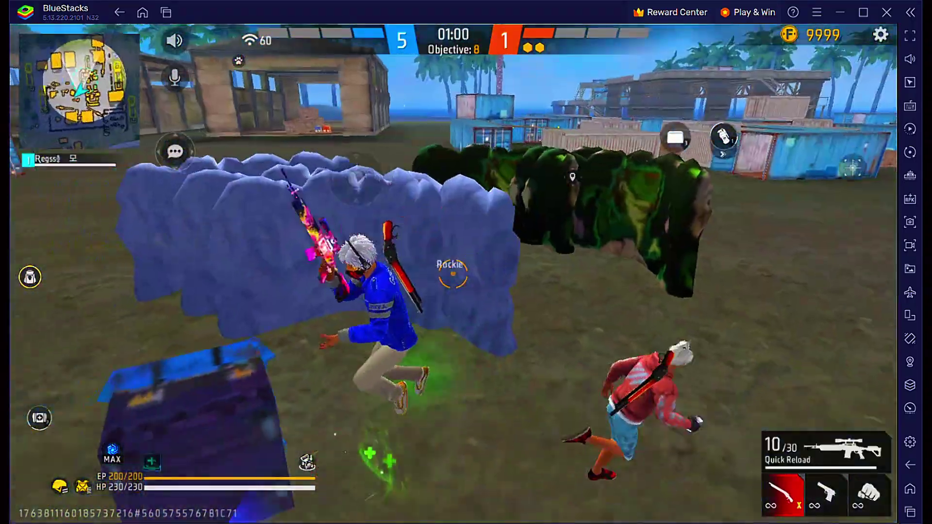
pyautogui.press('3')
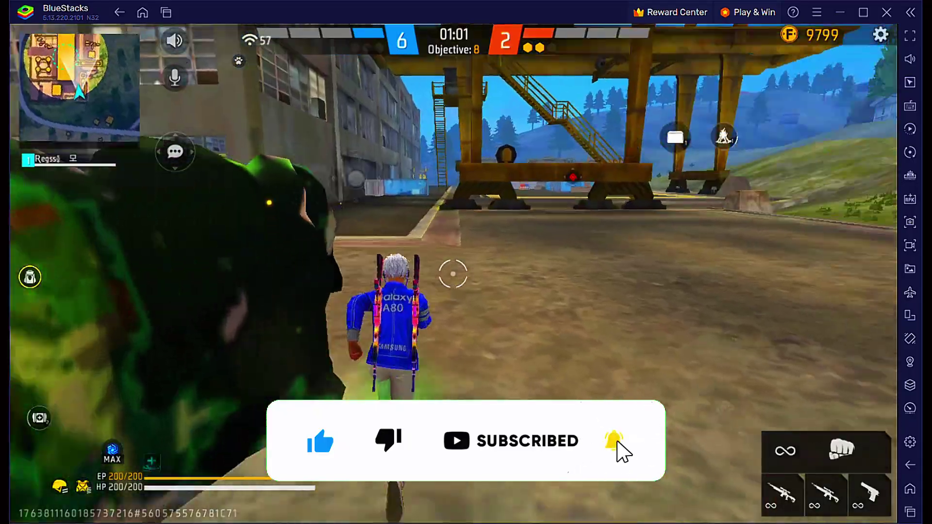
pyautogui.press('a')
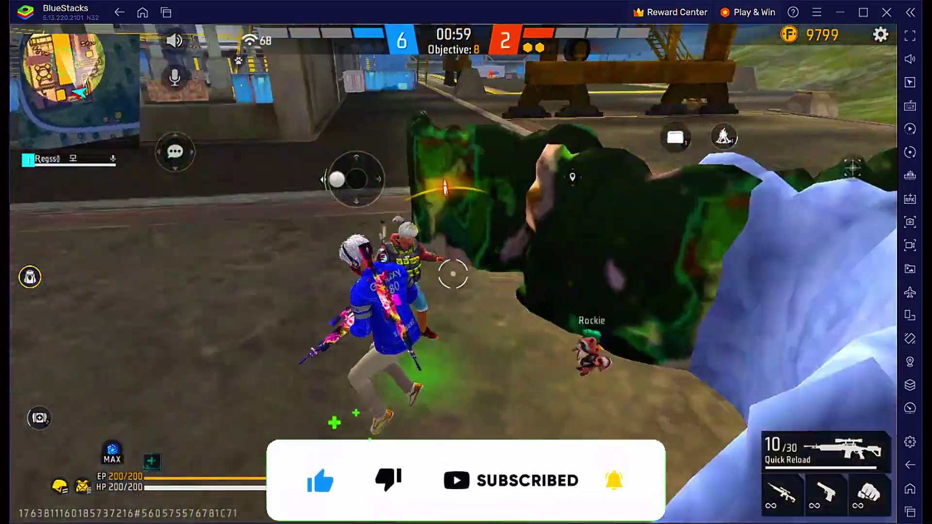
pyautogui.press('s')
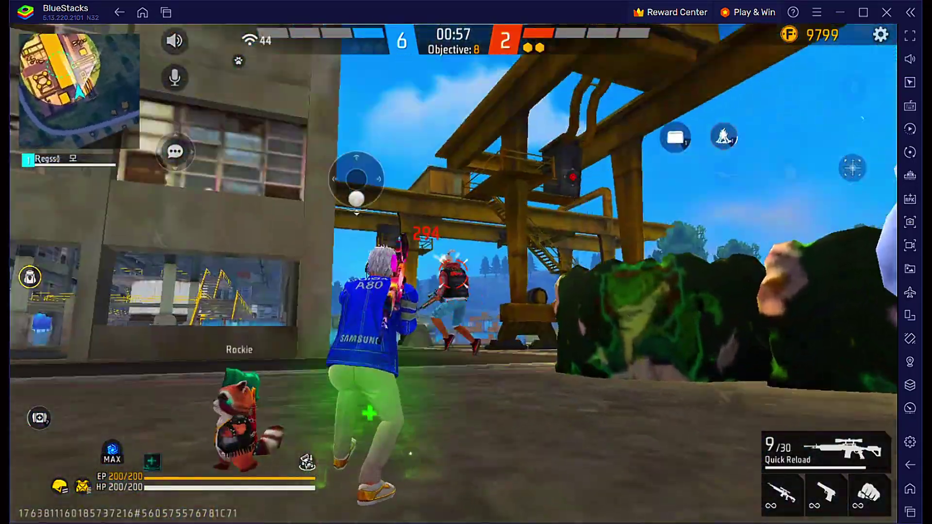